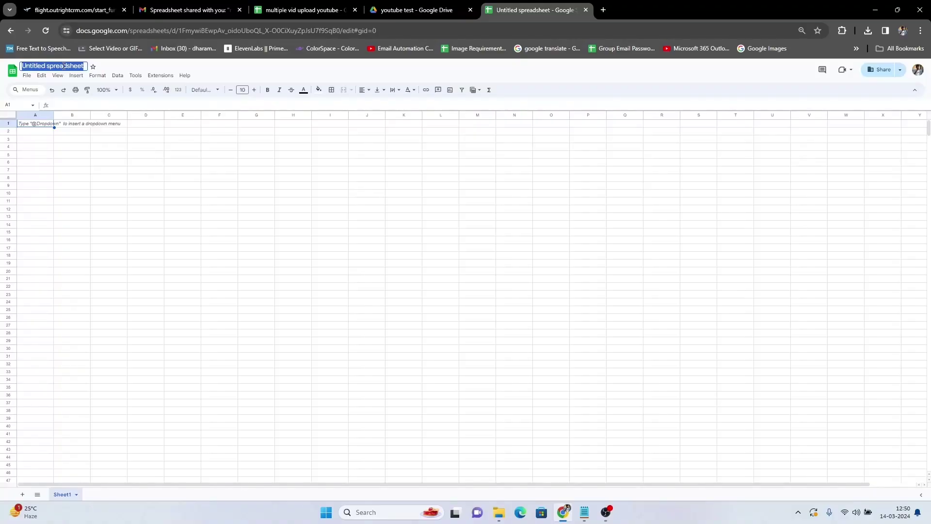
{"action": "type", "text": "Yout"}
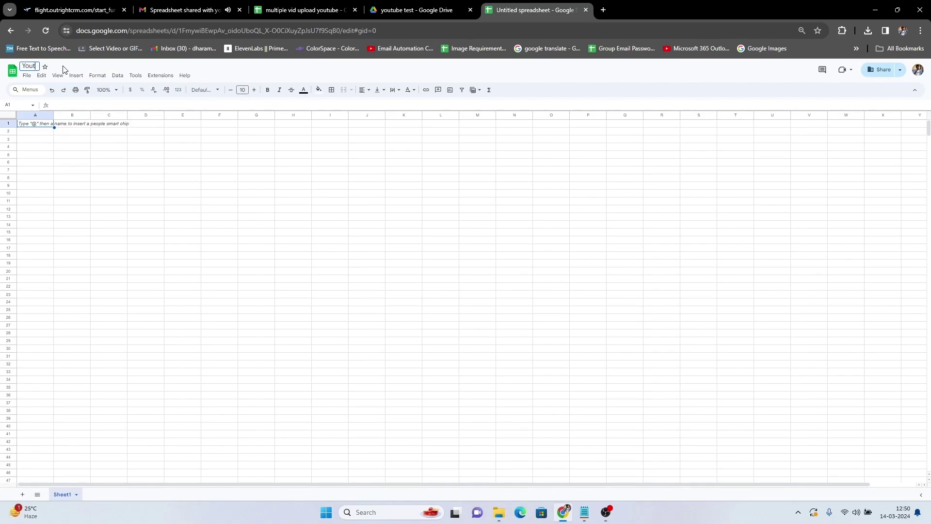
{"action": "type", "text": "ube Au"}
{"action": "type", "text": "tomation"}
Confirm the spreadsheet title and open a bound Apps Script editor from Extensions
{"action": "left_click", "coordinate": [109, 185]}
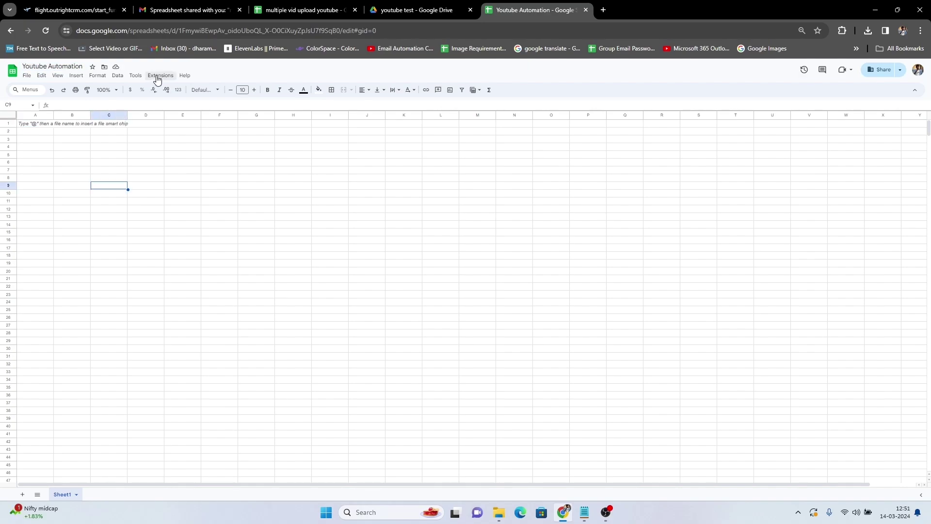
{"action": "left_click", "coordinate": [159, 76]}
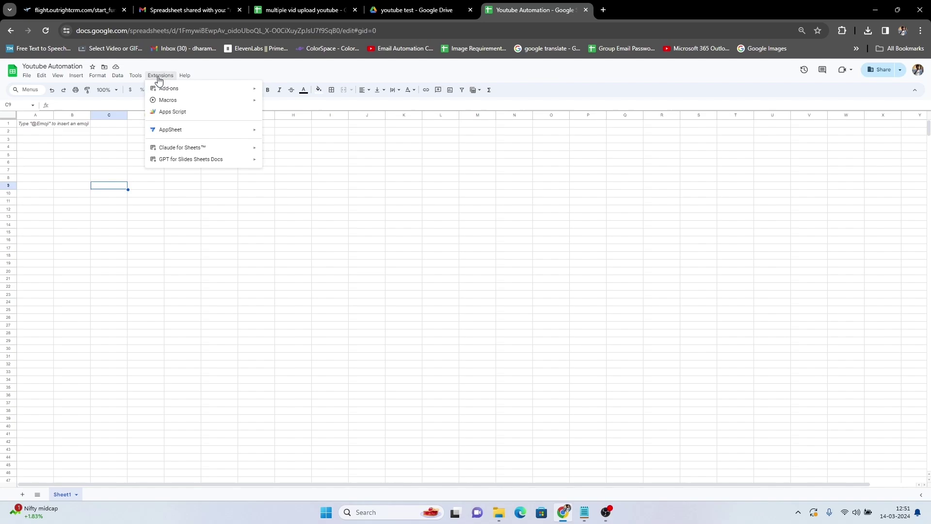
{"action": "left_click", "coordinate": [167, 112]}
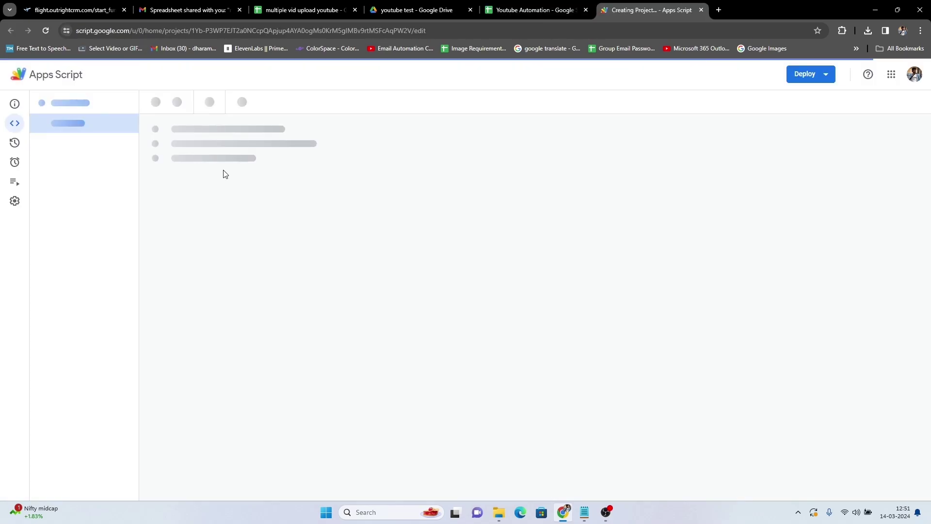
Rename the project 'Youtube Automation' and paste the automation script over myFunction
{"action": "left_click", "coordinate": [144, 75]}
{"action": "type", "text": "Youtube Automation"}
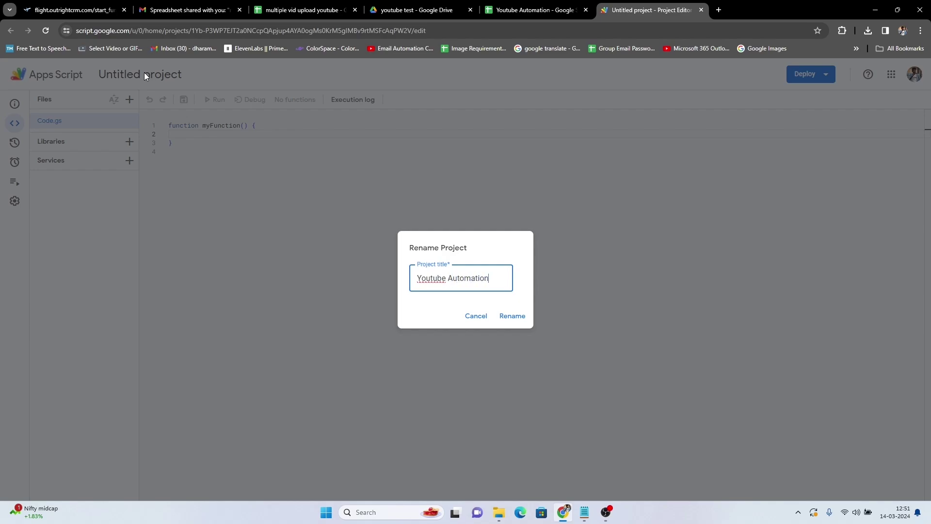
{"action": "key", "text": "Return"}
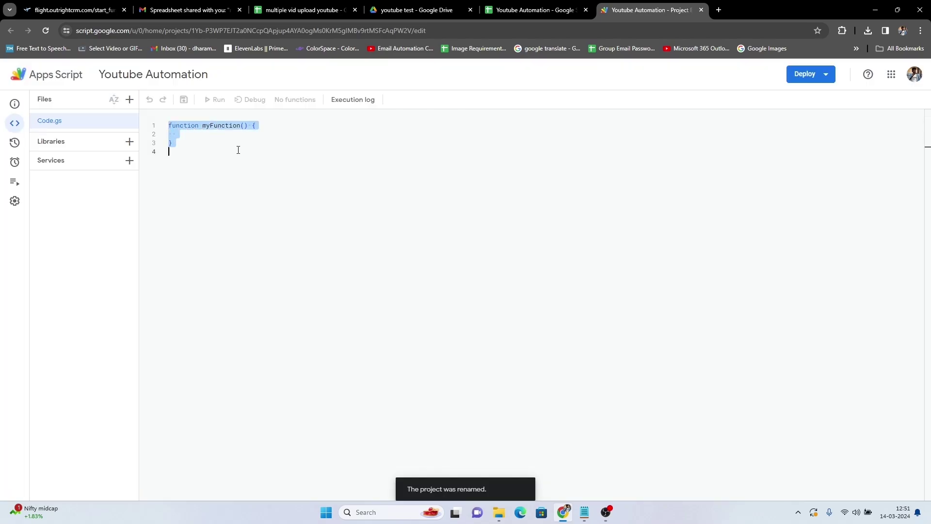
{"action": "key", "text": "ctrl+v"}
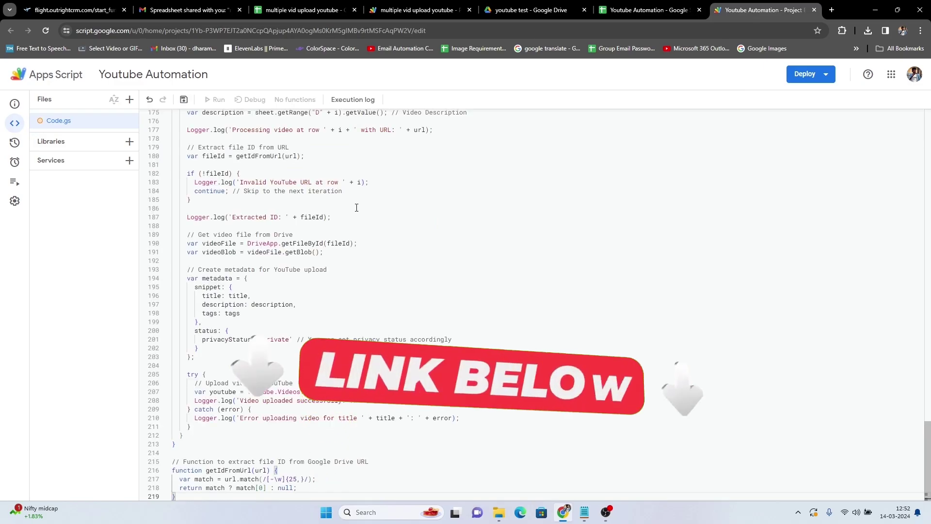
{"action": "scroll", "coordinate": [388, 204], "scroll_direction": "up", "scroll_amount": 3}
{"action": "scroll", "coordinate": [388, 204], "scroll_direction": "up", "scroll_amount": 4}
{"action": "scroll", "coordinate": [387, 200], "scroll_direction": "up", "scroll_amount": 4}
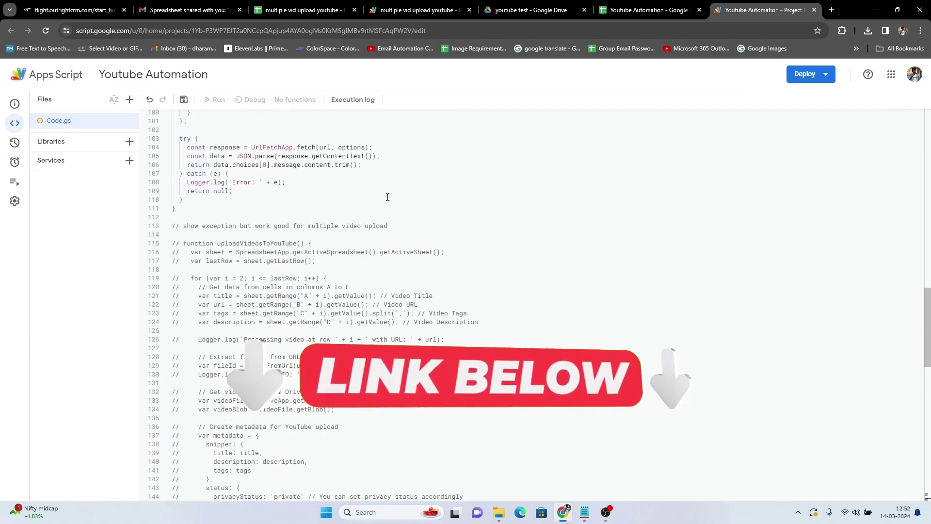
{"action": "scroll", "coordinate": [386, 195], "scroll_direction": "up", "scroll_amount": 4}
{"action": "scroll", "coordinate": [386, 188], "scroll_direction": "up", "scroll_amount": 4}
{"action": "scroll", "coordinate": [385, 187], "scroll_direction": "up", "scroll_amount": 5}
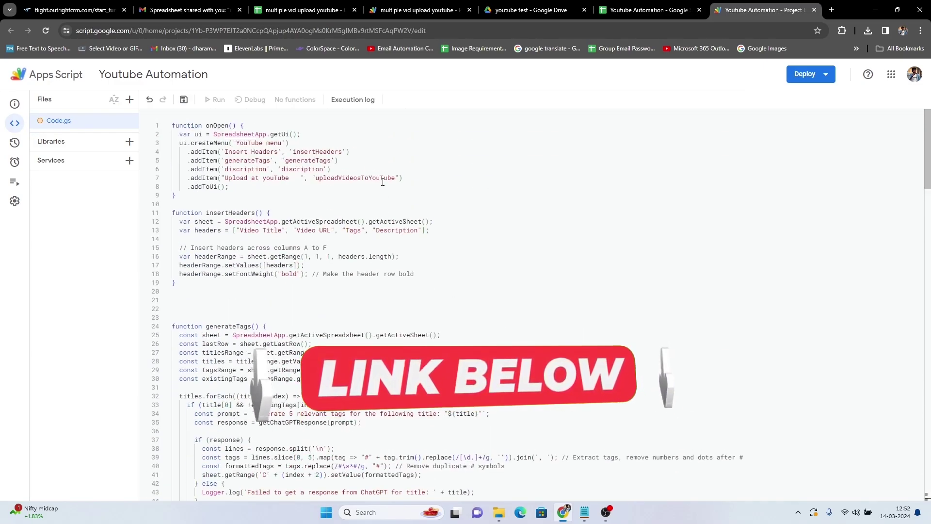
Add the YouTube Data API v3 advanced service to the project
{"action": "left_click", "coordinate": [129, 161]}
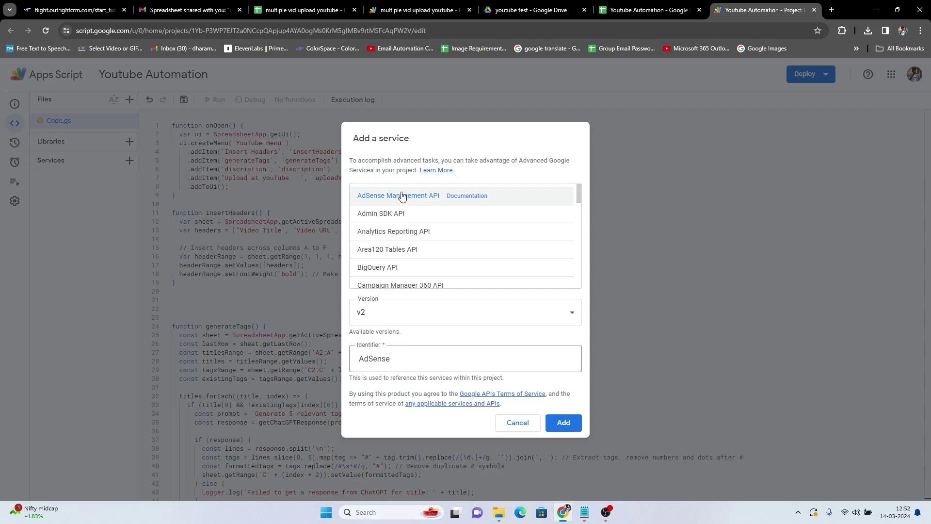
{"action": "scroll", "coordinate": [417, 260], "scroll_direction": "down", "scroll_amount": 2}
{"action": "scroll", "coordinate": [417, 260], "scroll_direction": "down", "scroll_amount": 5}
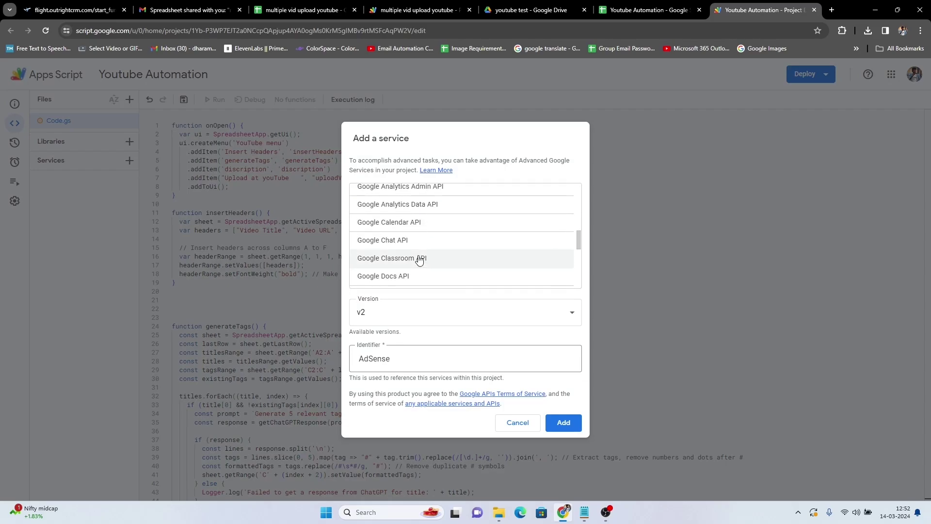
{"action": "scroll", "coordinate": [418, 259], "scroll_direction": "down", "scroll_amount": 5}
{"action": "scroll", "coordinate": [418, 265], "scroll_direction": "down", "scroll_amount": 1}
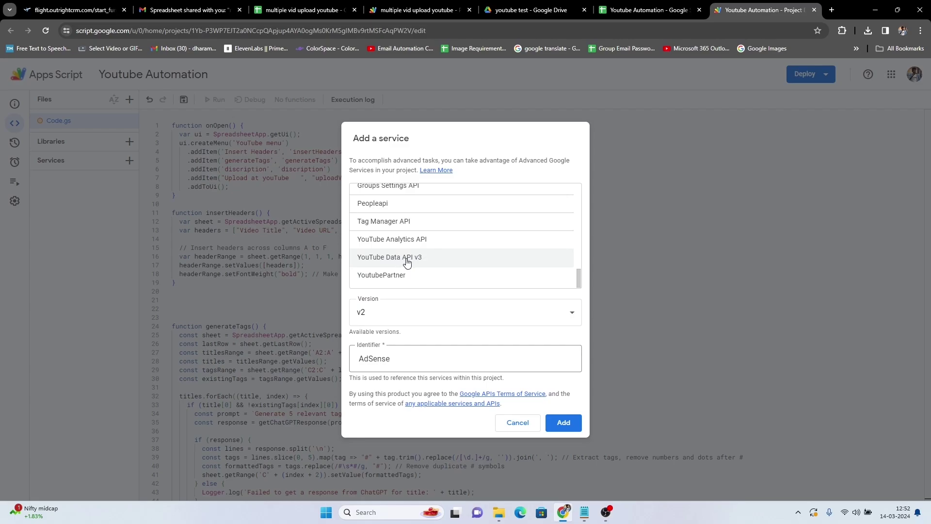
{"action": "left_click", "coordinate": [407, 261]}
{"action": "left_click", "coordinate": [563, 422]}
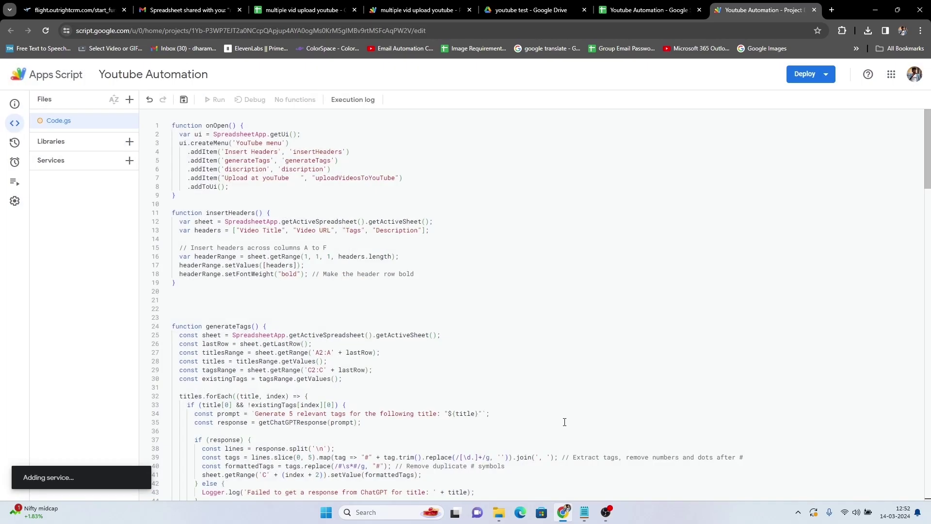
Save the project, run onOpen, and grant the account's permissions
{"action": "left_click", "coordinate": [183, 99]}
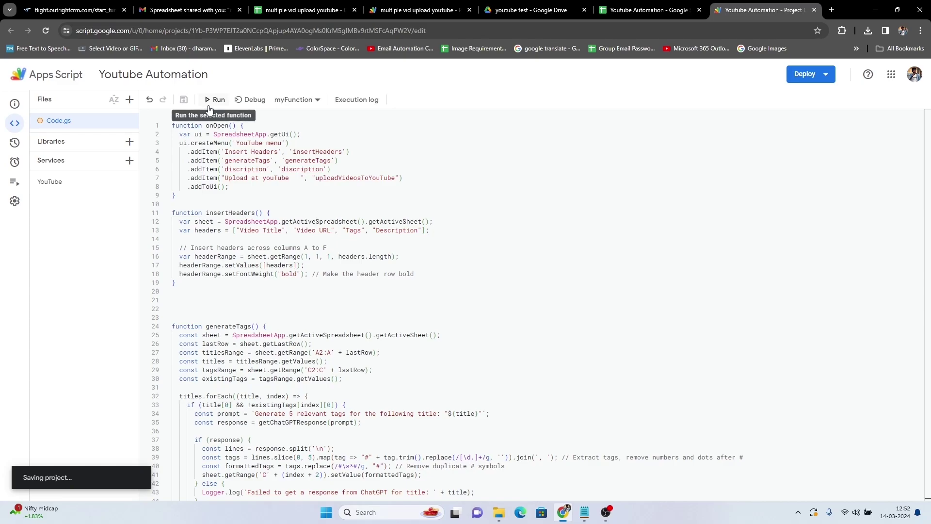
{"action": "left_click", "coordinate": [214, 100]}
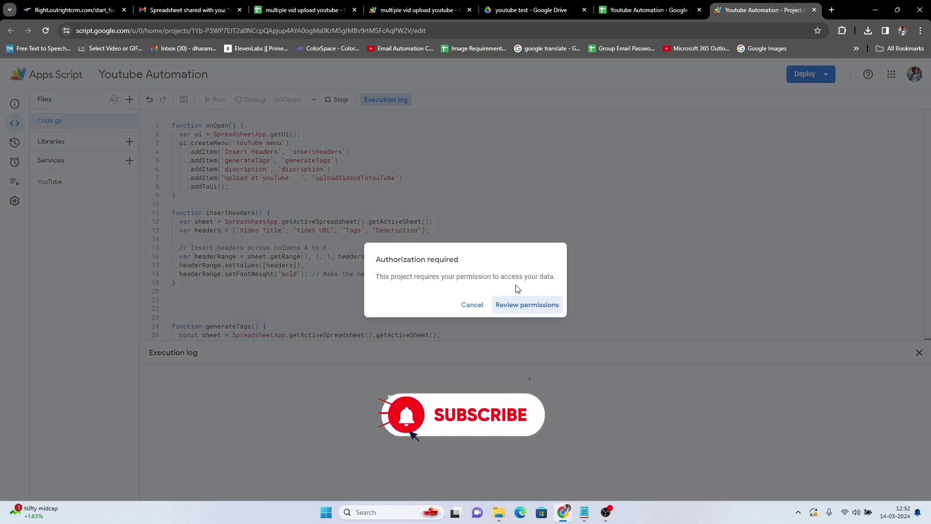
{"action": "left_click", "coordinate": [529, 307]}
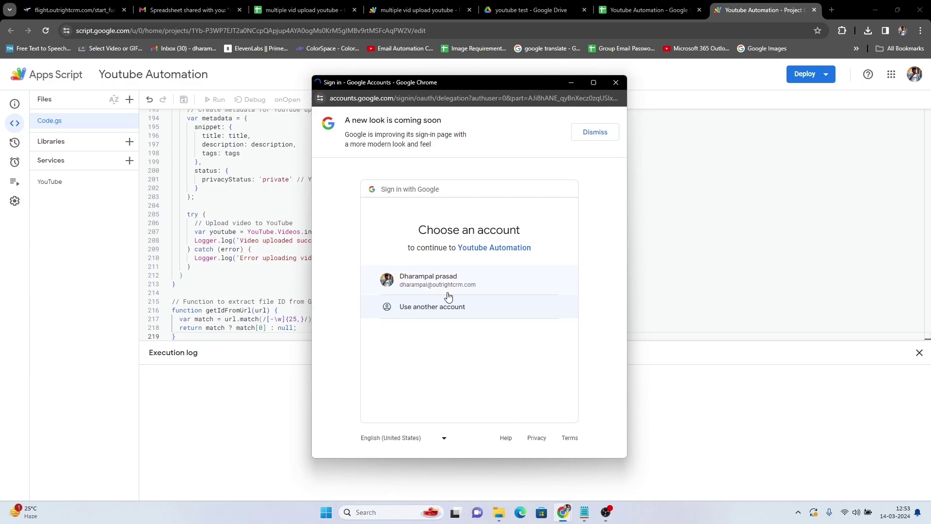
{"action": "left_click", "coordinate": [443, 285]}
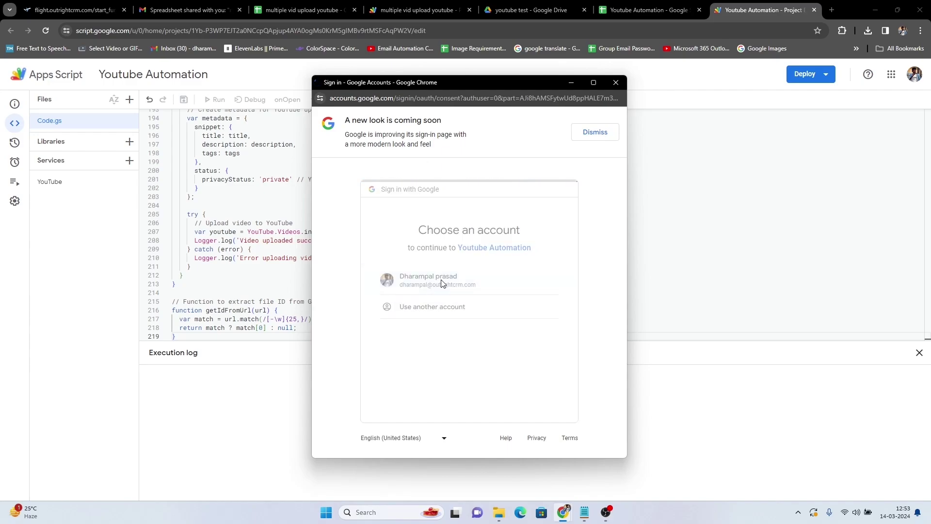
{"action": "scroll", "coordinate": [447, 333], "scroll_direction": "down", "scroll_amount": 2}
{"action": "scroll", "coordinate": [493, 384], "scroll_direction": "down", "scroll_amount": 3}
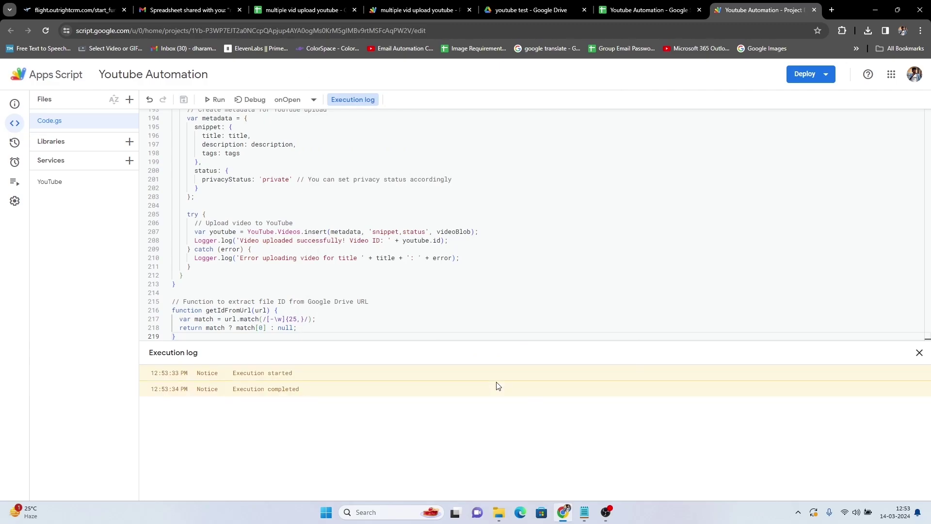
{"action": "left_click", "coordinate": [618, 14]}
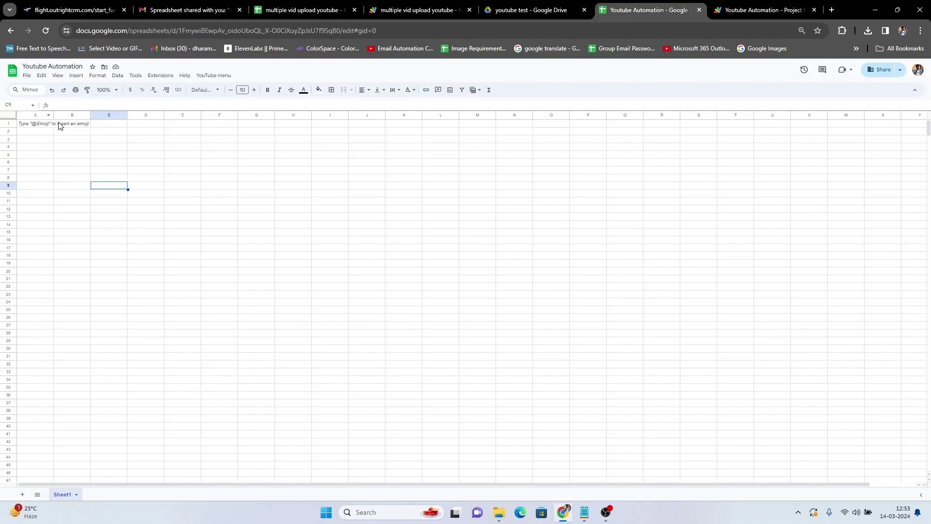
Insert the header row from the YouTube menu and widen columns C, B and A
{"action": "left_click", "coordinate": [212, 76]}
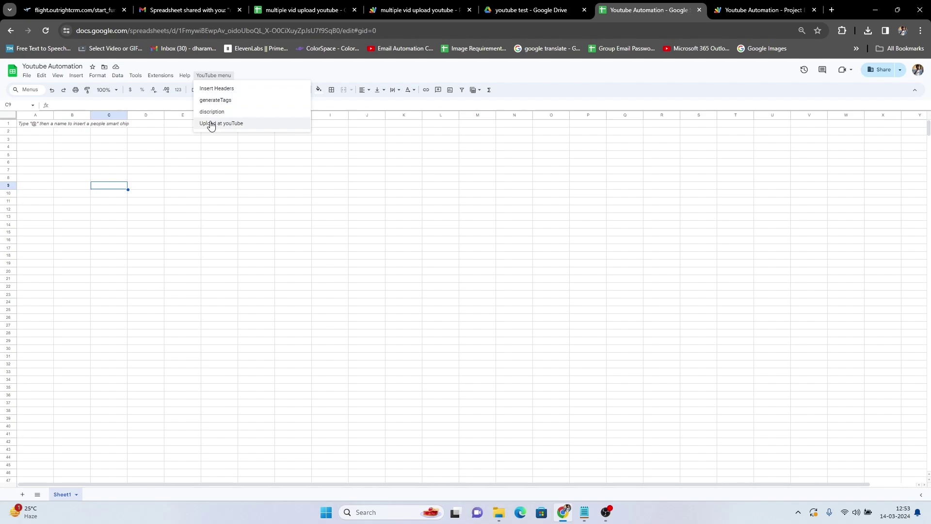
{"action": "left_click", "coordinate": [217, 89]}
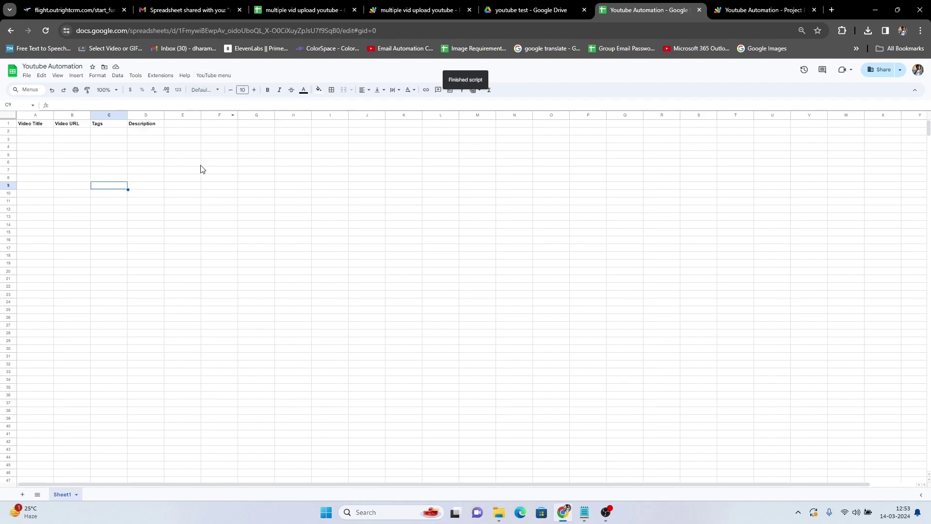
{"action": "left_click_drag", "start_coordinate": [127, 113], "coordinate": [187, 115]}
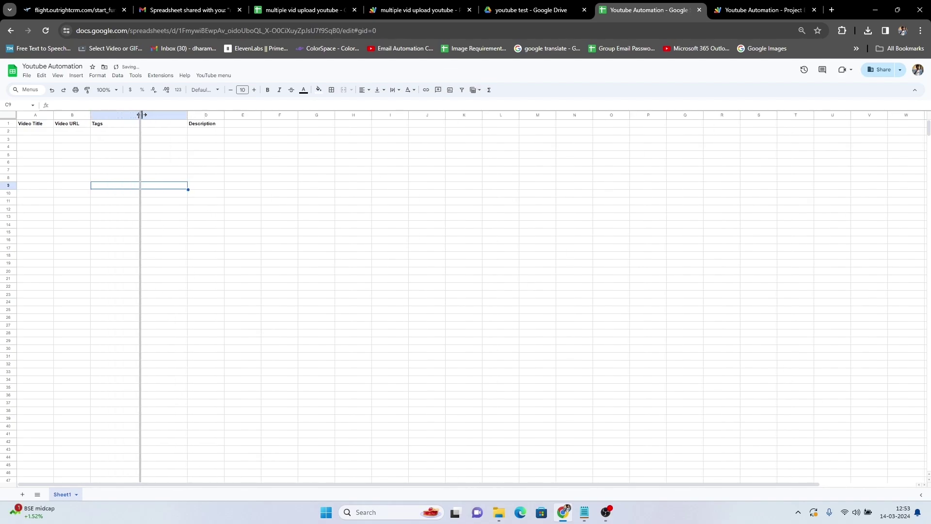
{"action": "left_click_drag", "start_coordinate": [90, 115], "coordinate": [140, 115]}
{"action": "left_click_drag", "start_coordinate": [54, 114], "coordinate": [124, 114]}
{"action": "type", "text": "CRM: Building Better Customer Connections"}
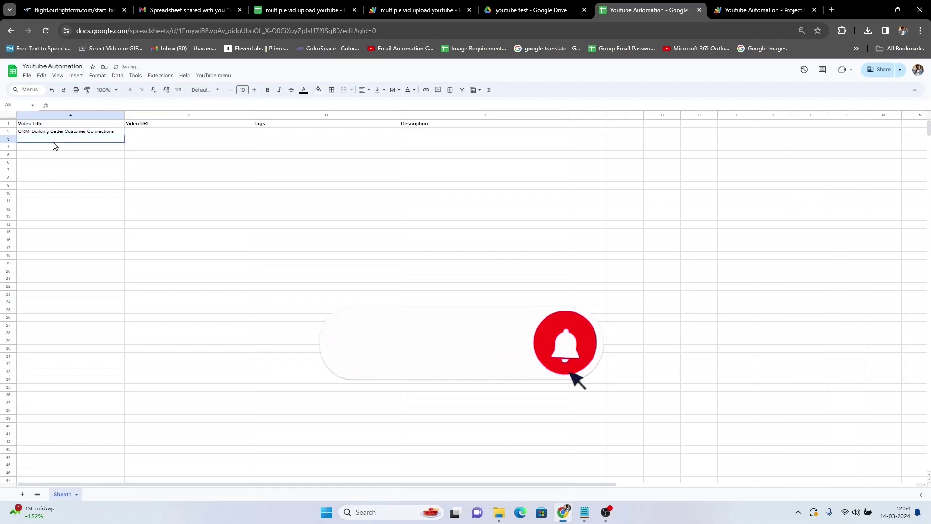
Commit 'CRM: Building Better Customer Connections' in A2 and move to B2
{"action": "key", "text": "Return"}
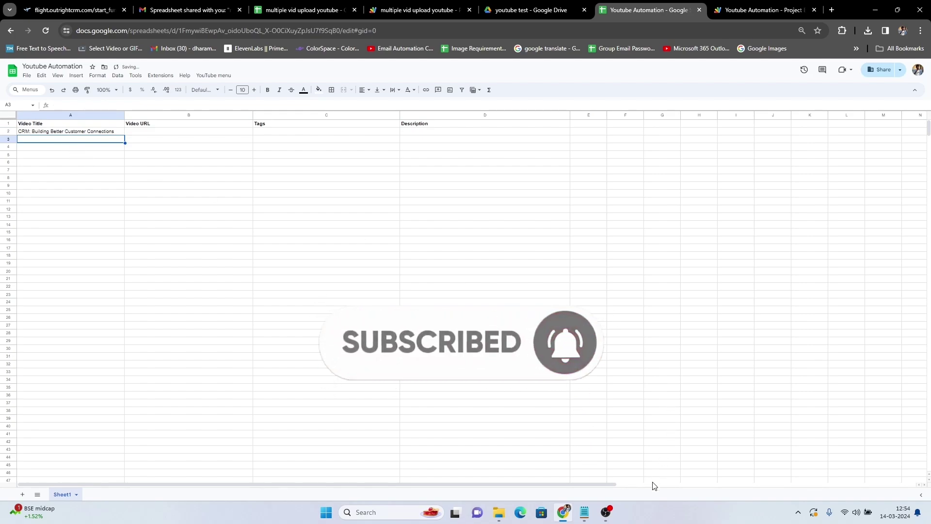
{"action": "key", "text": "Up"}
{"action": "key", "text": "Right"}
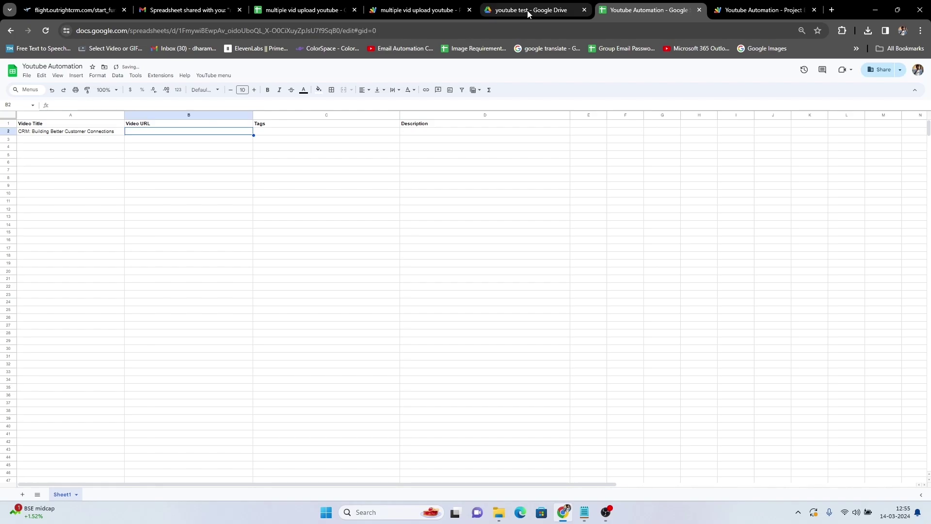
Copy the share link for 1.mp4 in the Drive 'youtube test' folder
{"action": "left_click", "coordinate": [528, 13]}
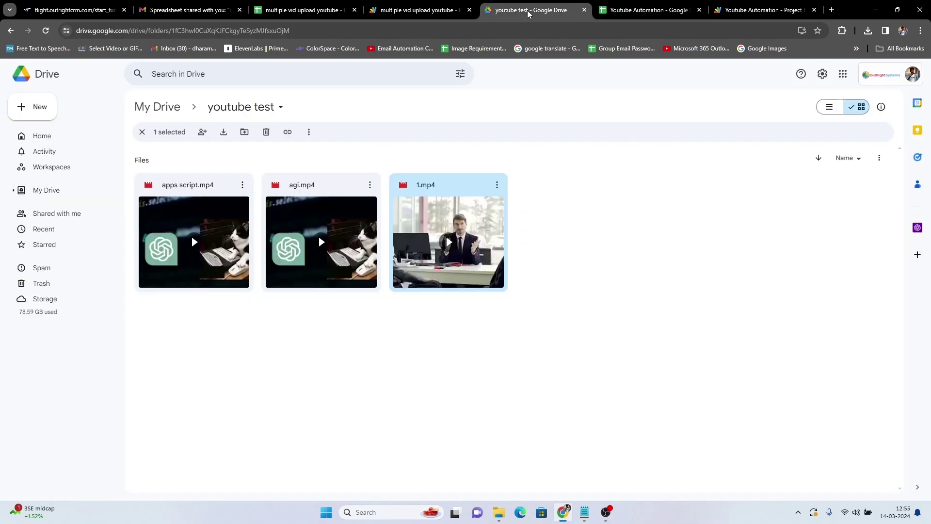
{"action": "left_click", "coordinate": [497, 184]}
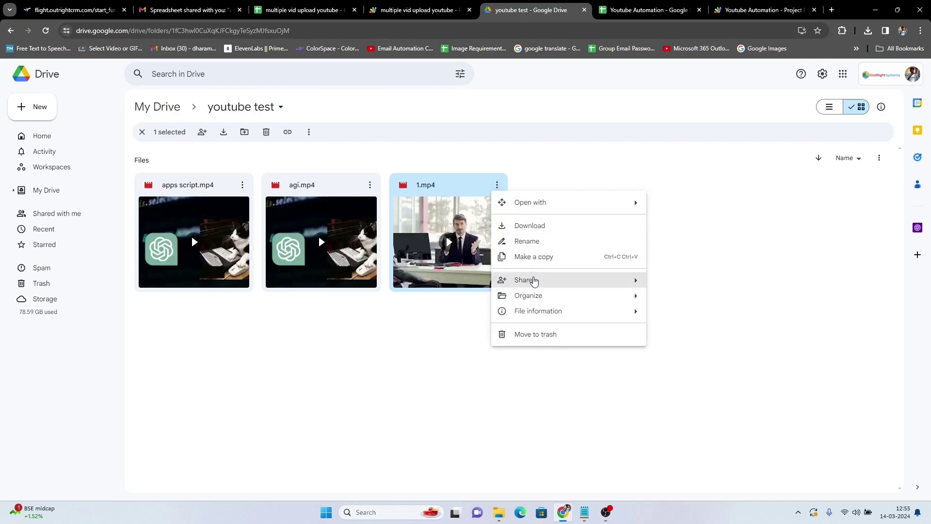
{"action": "mouse_move", "coordinate": [523, 280]}
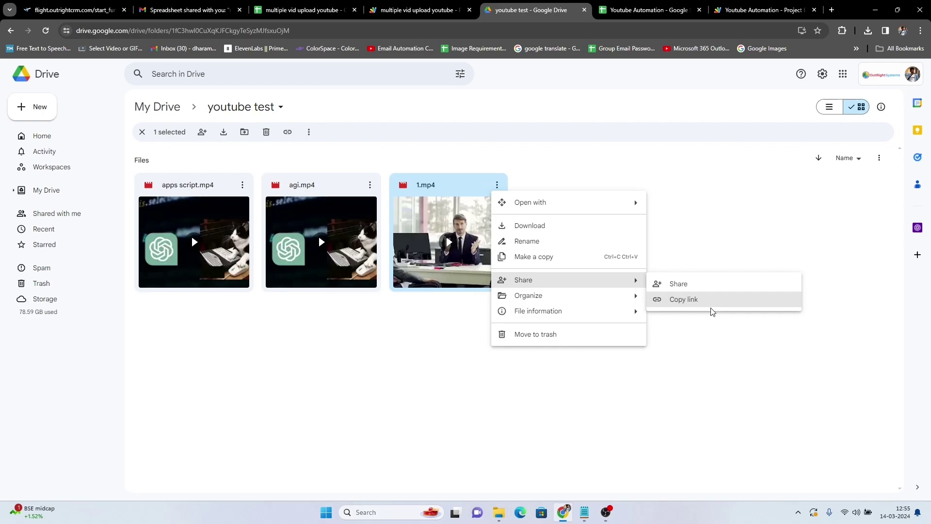
{"action": "left_click", "coordinate": [699, 305]}
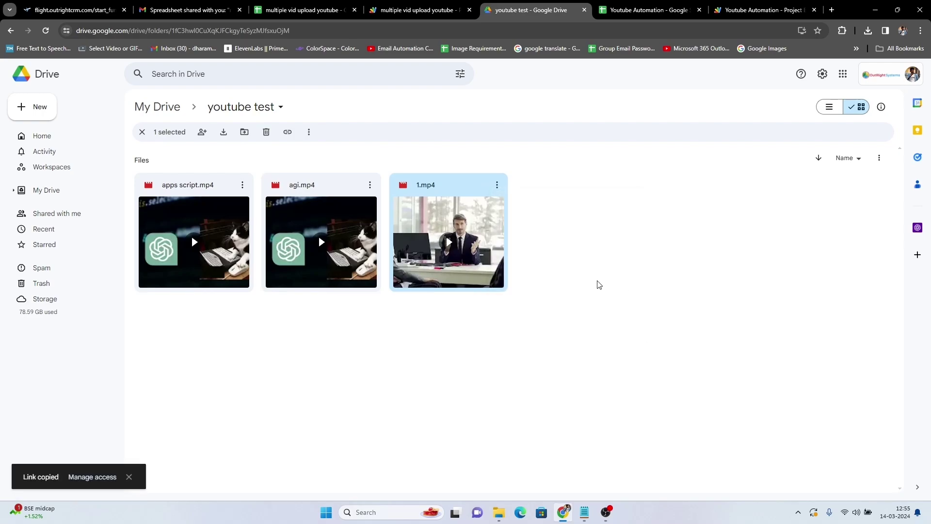
Preview 1.mp4, play and pause it, then open its sharing settings
{"action": "double_click", "coordinate": [451, 247]}
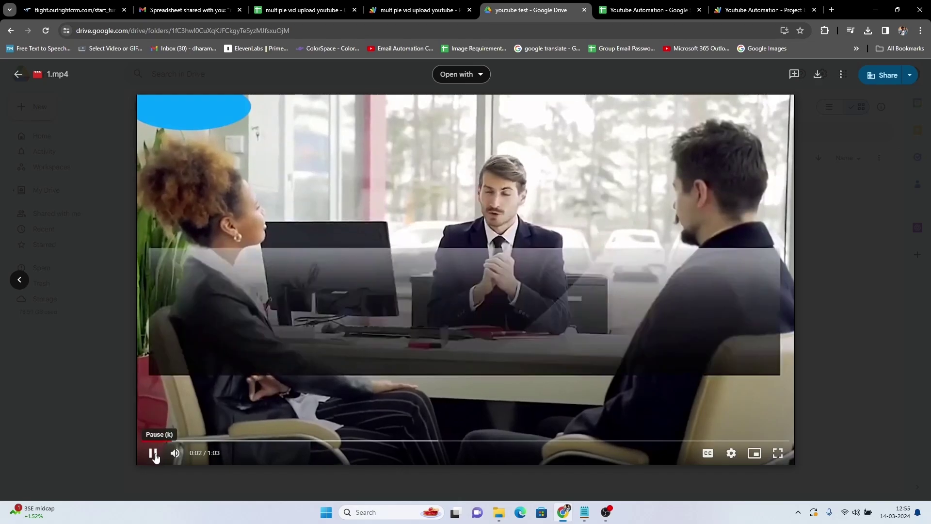
{"action": "left_click", "coordinate": [152, 451]}
{"action": "left_click", "coordinate": [156, 454]}
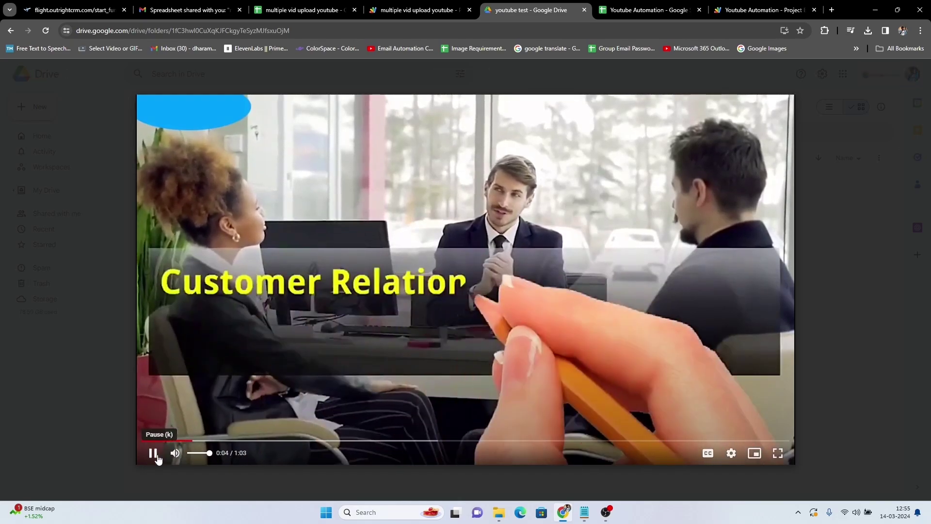
{"action": "left_click", "coordinate": [154, 453]}
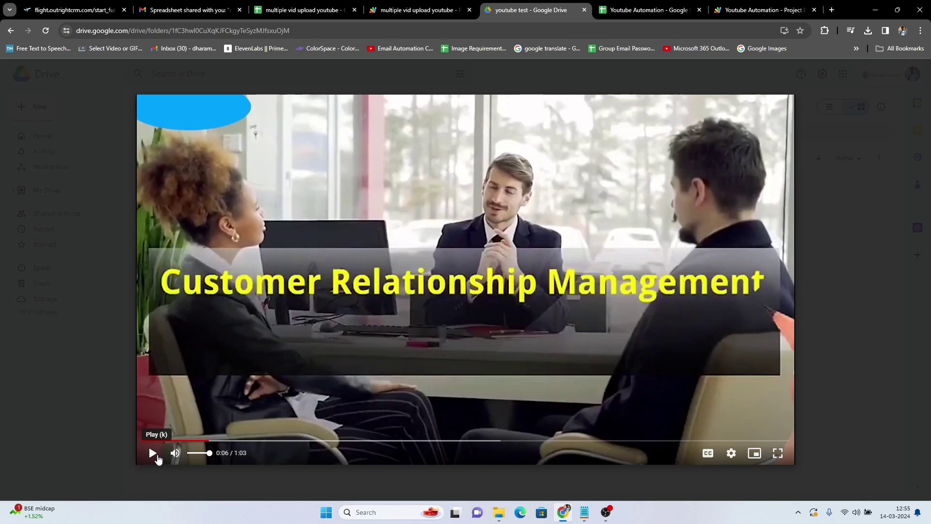
{"action": "left_click", "coordinate": [157, 460]}
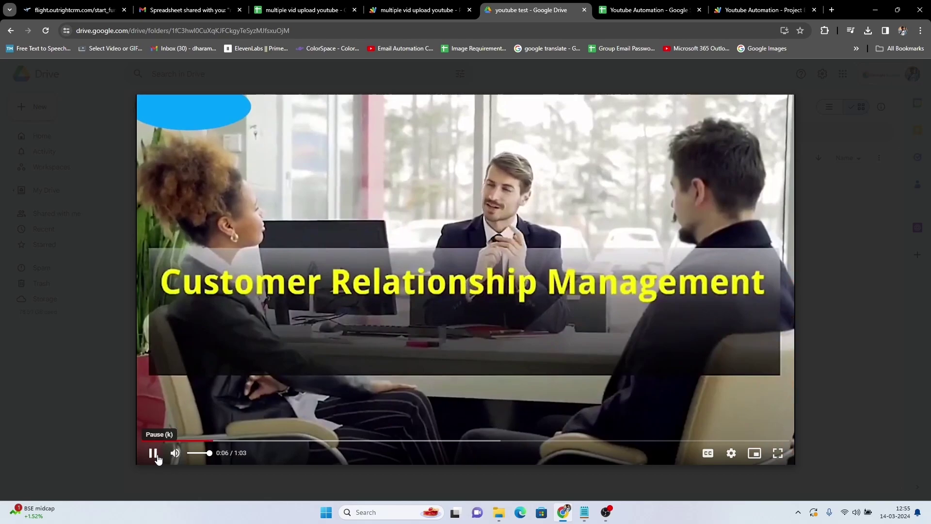
{"action": "left_click", "coordinate": [157, 459]}
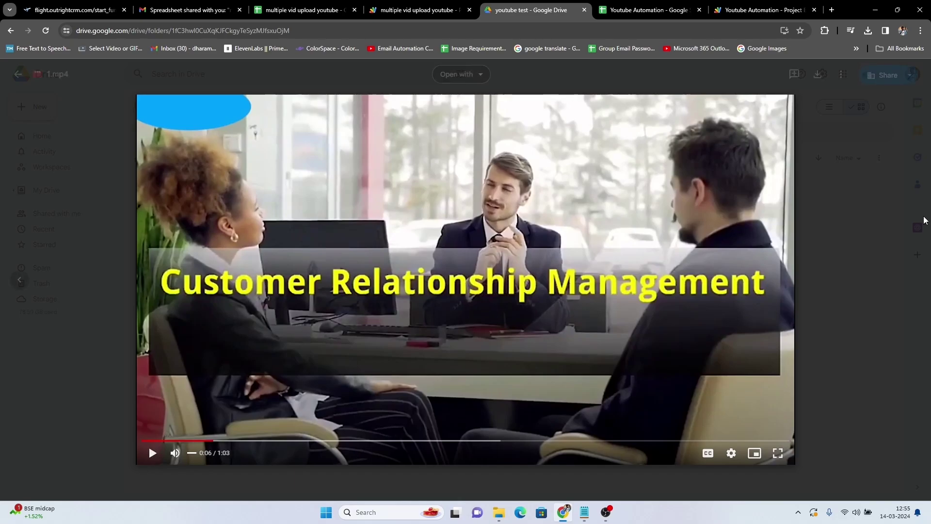
{"action": "left_click", "coordinate": [884, 74]}
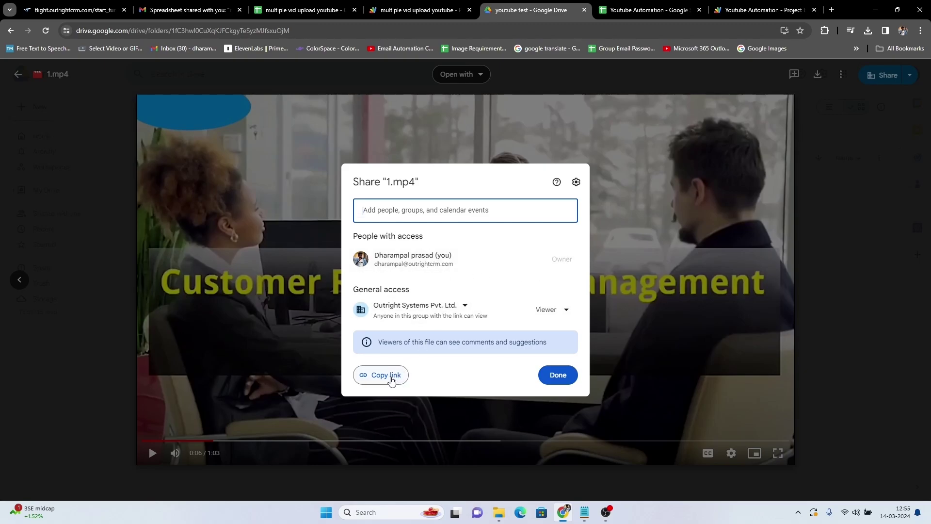
Copy the 1.mp4 link from its Share dialog
{"action": "left_click", "coordinate": [391, 380]}
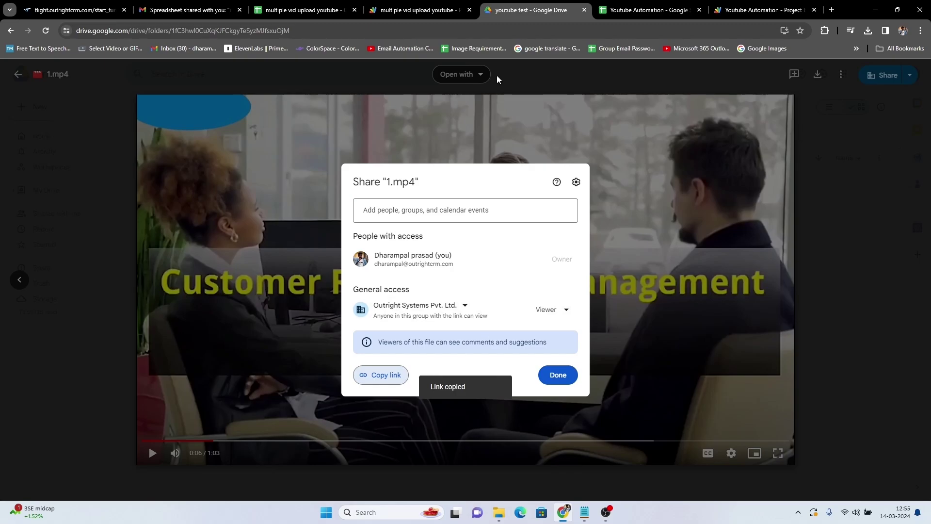
Paste the 1.mp4 Drive link into E28 and widen column E to show it
{"action": "left_click", "coordinate": [656, 10]}
{"action": "left_click", "coordinate": [598, 332]}
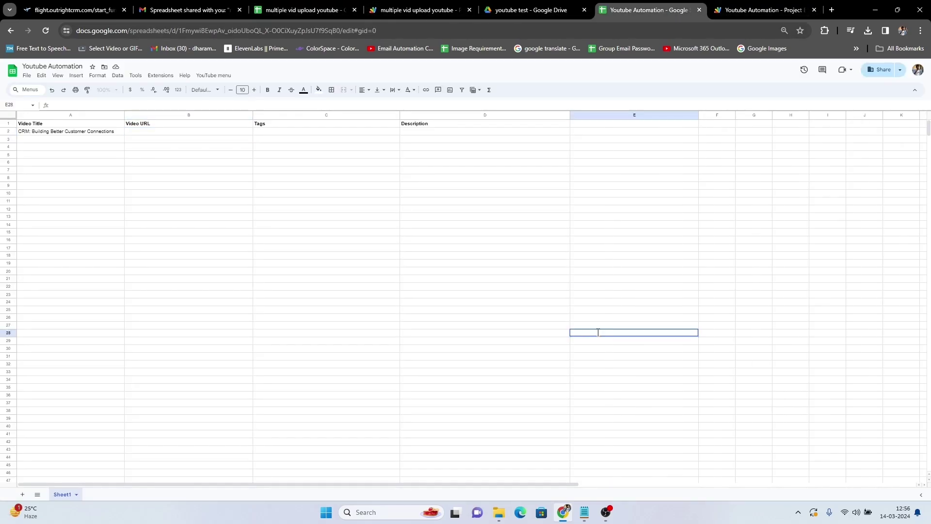
{"action": "key", "text": "ctrl+v"}
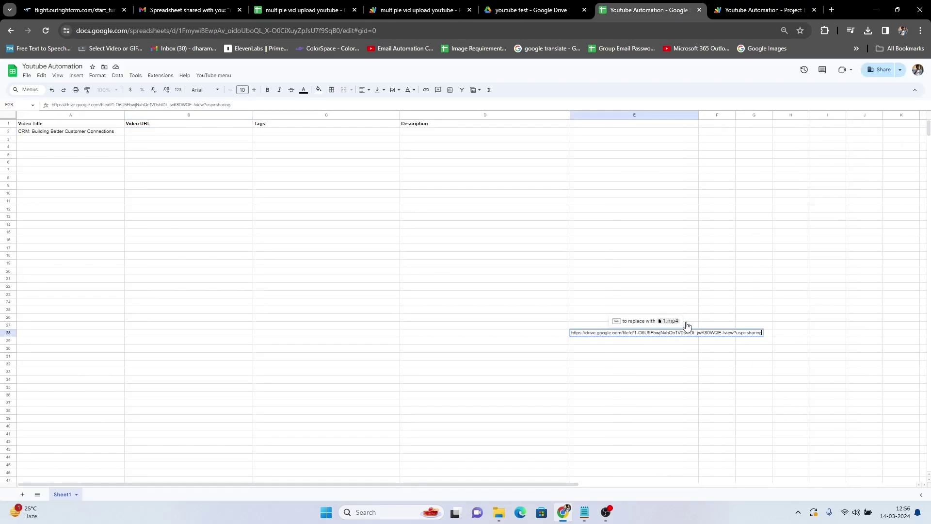
{"action": "left_click_drag", "start_coordinate": [699, 114], "coordinate": [821, 114]}
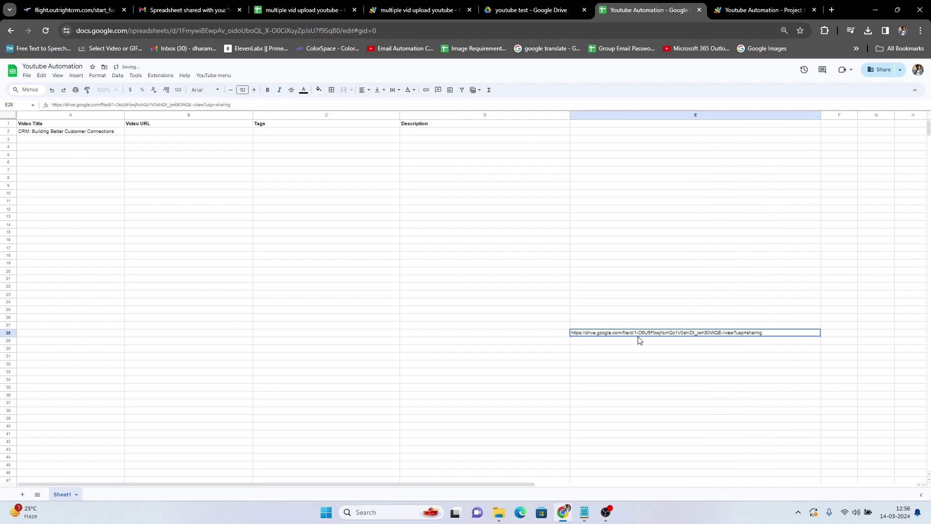
Put the link's file ID into B2, removing the leading slash
{"action": "left_click_drag", "start_coordinate": [635, 333], "coordinate": [716, 334]}
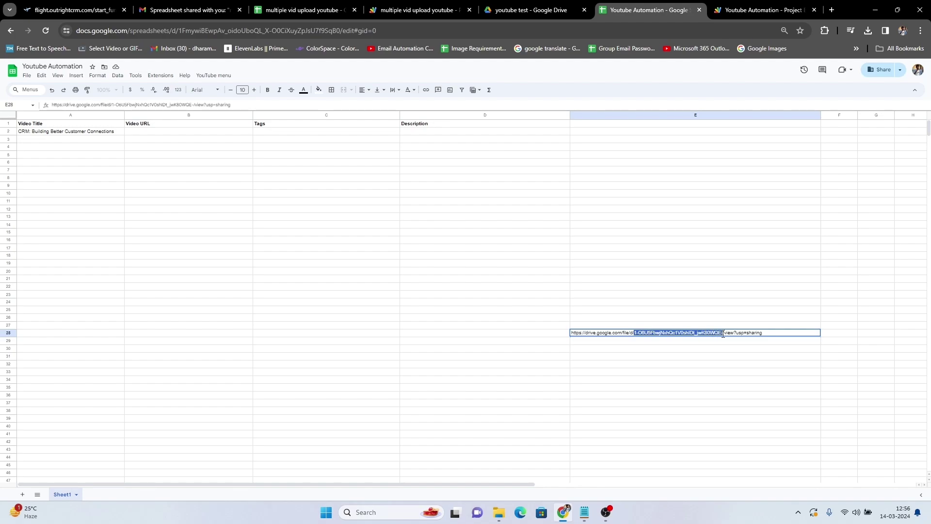
{"action": "left_click", "coordinate": [152, 134]}
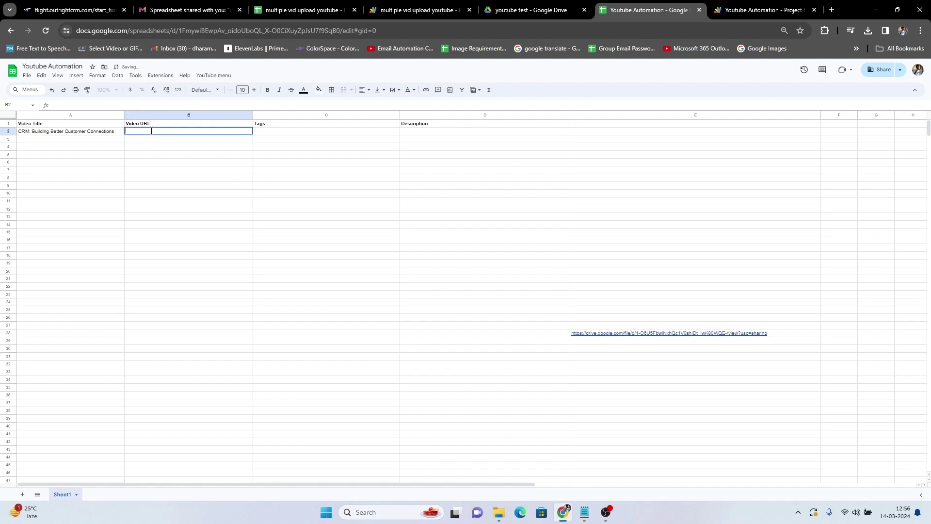
{"action": "key", "text": "ctrl+v"}
{"action": "left_click", "coordinate": [204, 227]}
{"action": "left_click", "coordinate": [378, 264]}
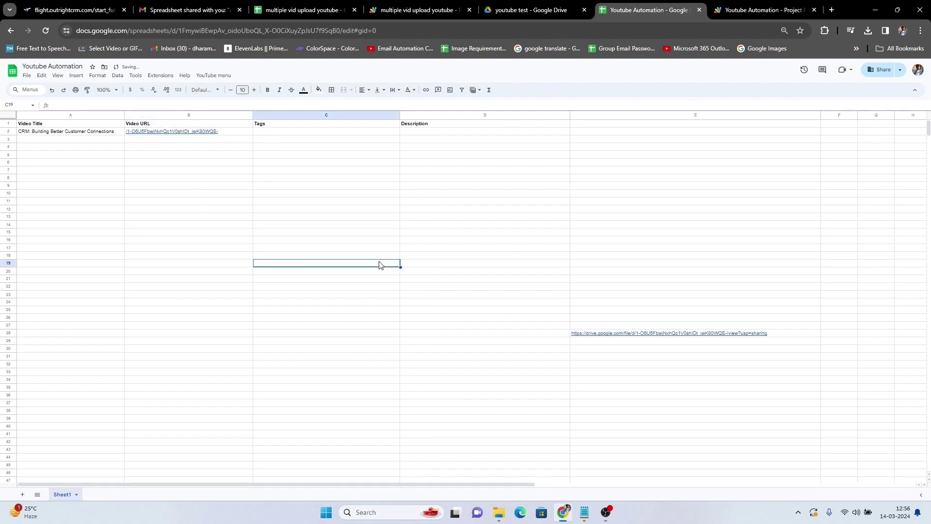
{"action": "left_click", "coordinate": [128, 132]}
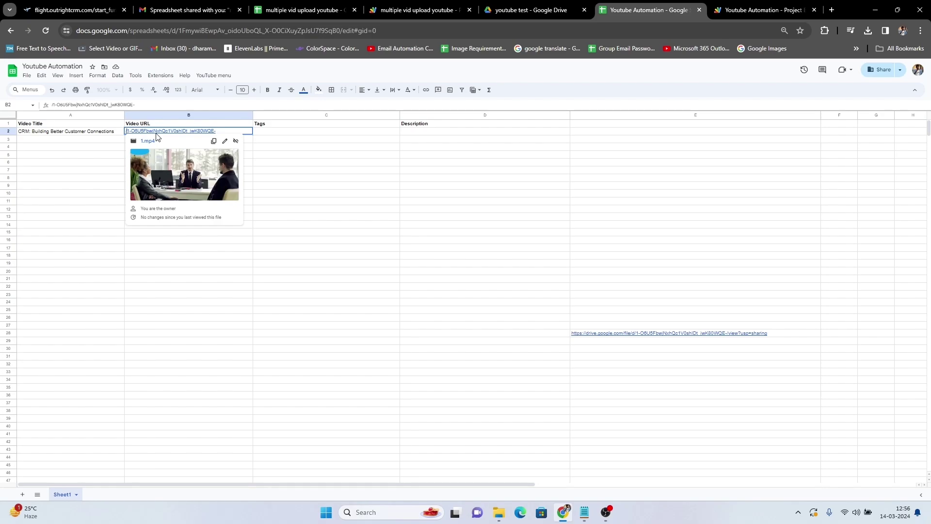
{"action": "key", "text": "Delete"}
Generate tags for the first video in C2 from the YouTube menu
{"action": "left_click", "coordinate": [392, 396]}
{"action": "left_click_drag", "start_coordinate": [291, 131], "coordinate": [291, 123]}
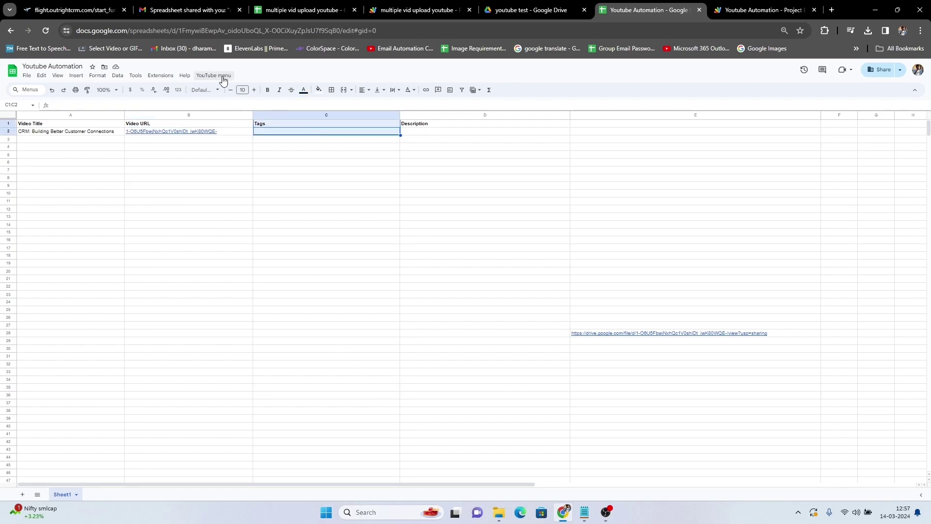
{"action": "left_click", "coordinate": [218, 76]}
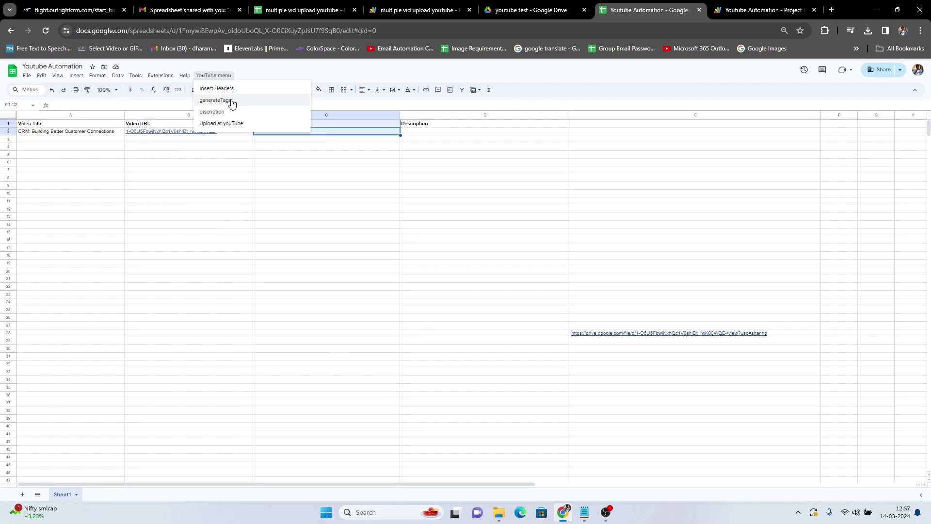
{"action": "left_click", "coordinate": [238, 102]}
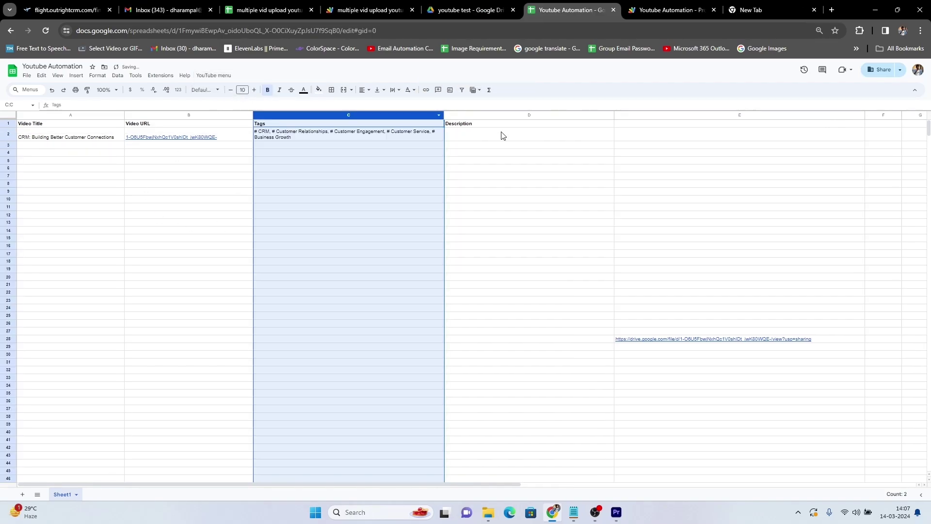
Generate the CRM video's description in D2 with the 'discription' command
{"action": "left_click", "coordinate": [528, 128]}
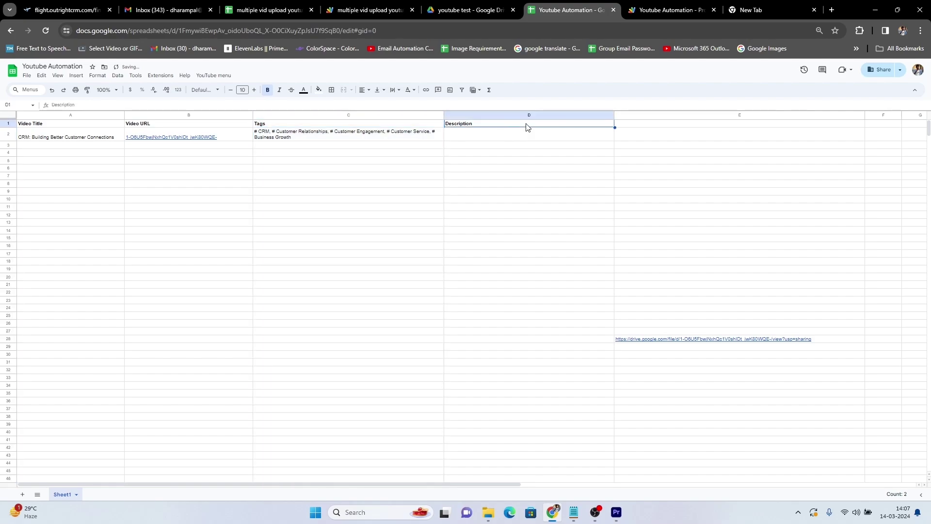
{"action": "left_click", "coordinate": [215, 76]}
{"action": "left_click", "coordinate": [218, 121]}
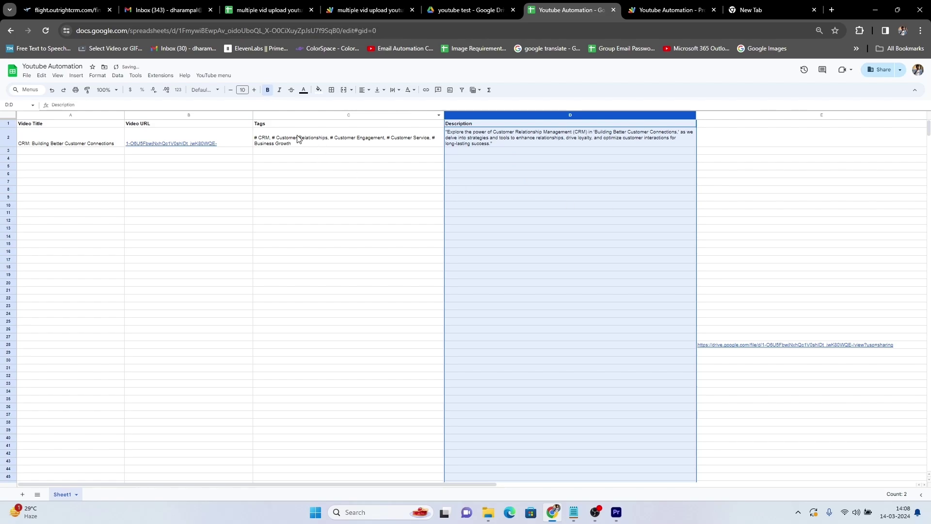
{"action": "left_click", "coordinate": [50, 151]}
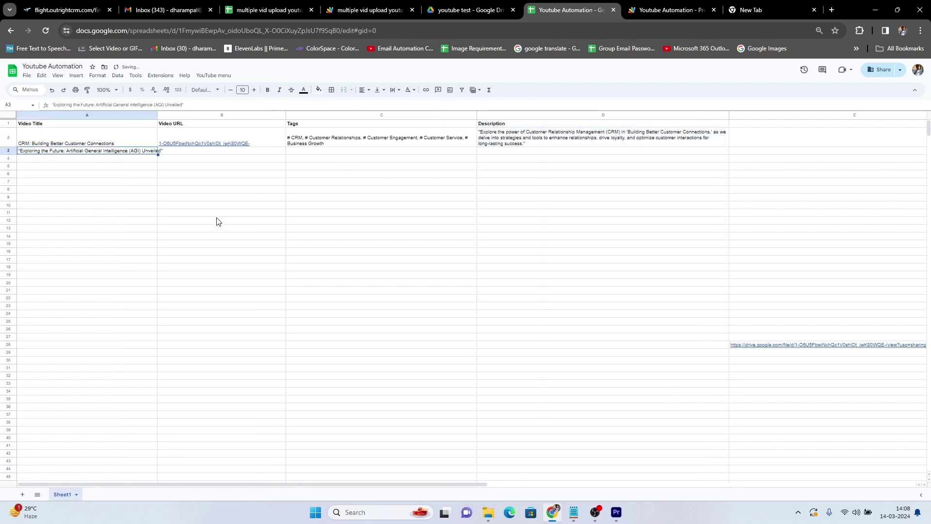
Finish the AGI title, widen column A, and paste the agi.mp4 Drive link into a spare cell
{"action": "left_click", "coordinate": [215, 197]}
{"action": "double_click", "coordinate": [158, 117]}
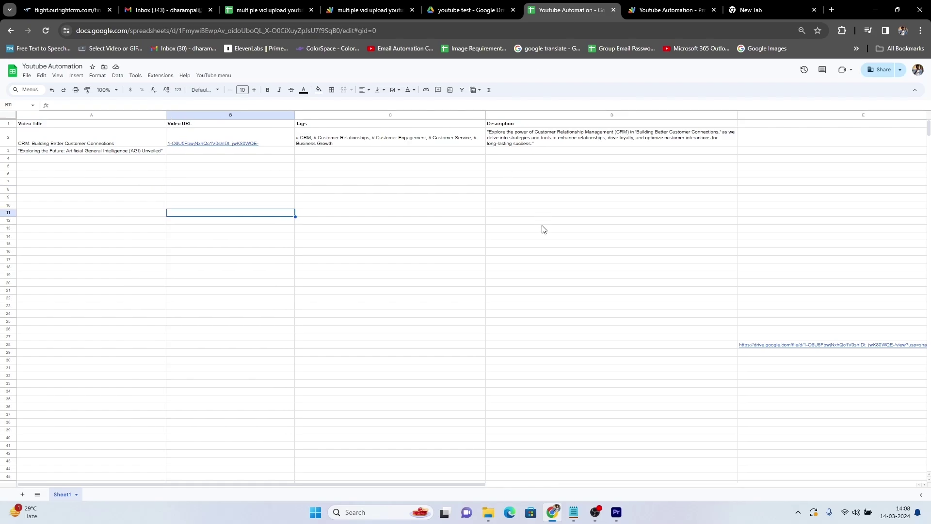
{"action": "left_click", "coordinate": [771, 352]}
{"action": "key", "text": "ctrl+v"}
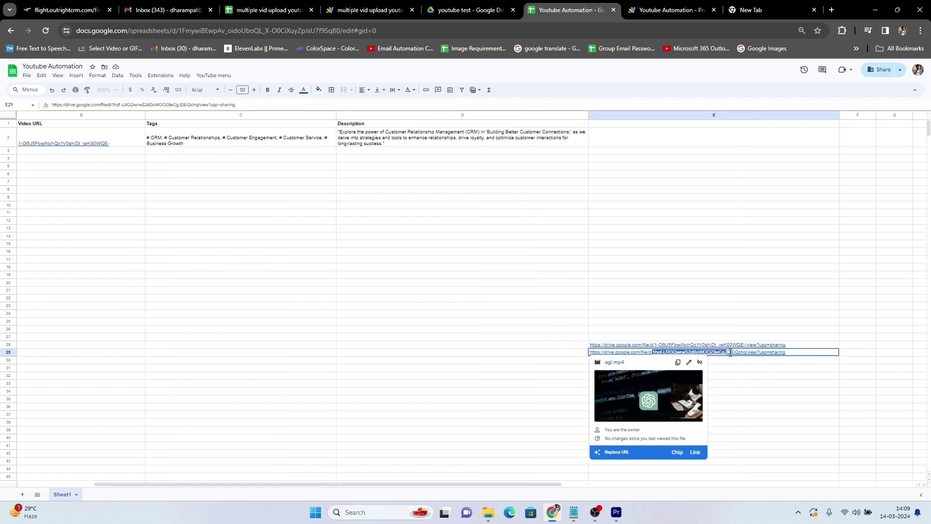
{"action": "left_click_drag", "start_coordinate": [668, 352], "coordinate": [743, 352]}
Put the AGI video's Drive file ID into cell B3
{"action": "left_click", "coordinate": [104, 153]}
{"action": "key", "text": "ctrl+v"}
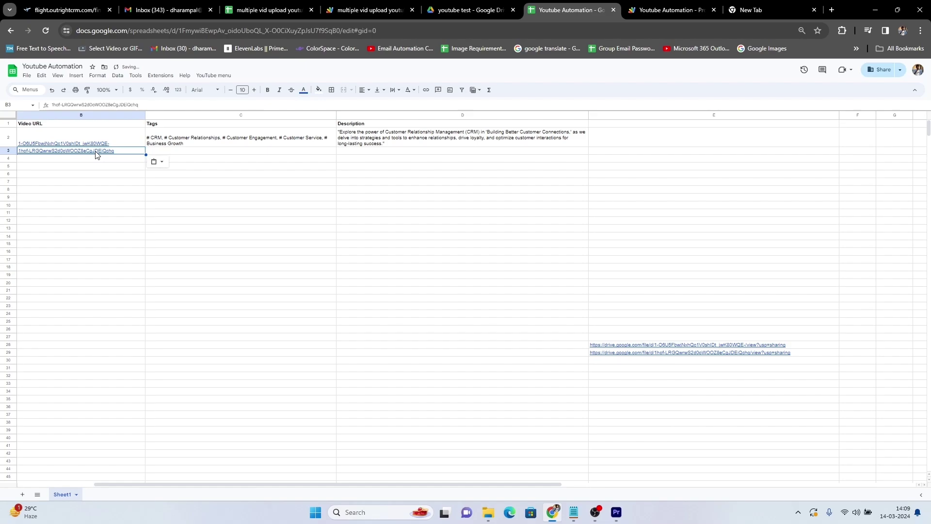
{"action": "left_click", "coordinate": [241, 204]}
{"action": "left_click", "coordinate": [99, 227]}
{"action": "key", "text": "Left"}
Run YouTube > generateTags and discription to fill row 3's tags and description
{"action": "left_click", "coordinate": [218, 75]}
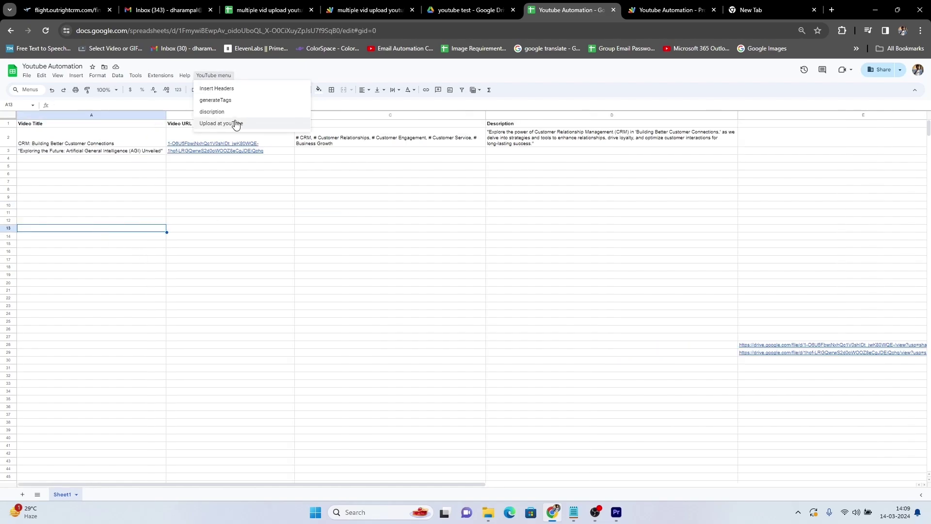
{"action": "left_click", "coordinate": [216, 100]}
{"action": "left_click", "coordinate": [218, 75]}
{"action": "left_click", "coordinate": [213, 111]}
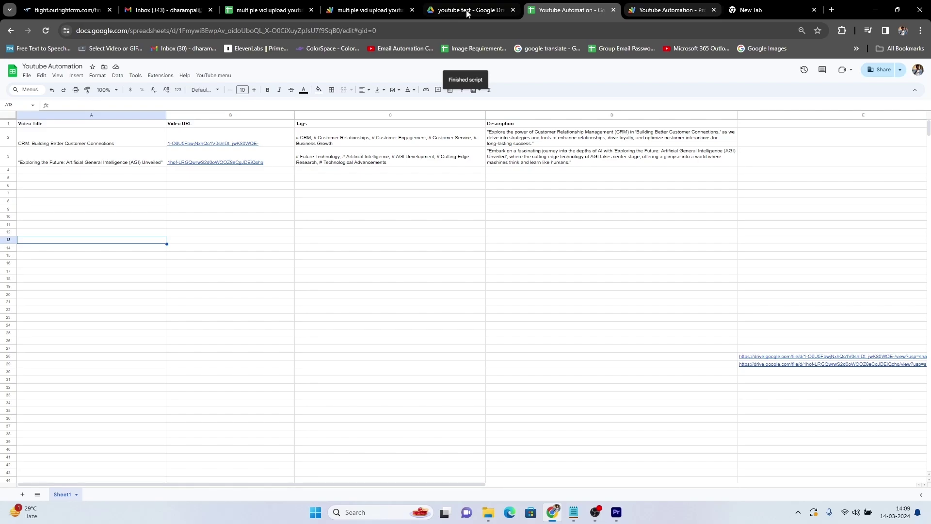
Store the third video's Drive link in a spare cell and its file ID in row 6
{"action": "left_click", "coordinate": [740, 324]}
{"action": "key", "text": "ctrl+v"}
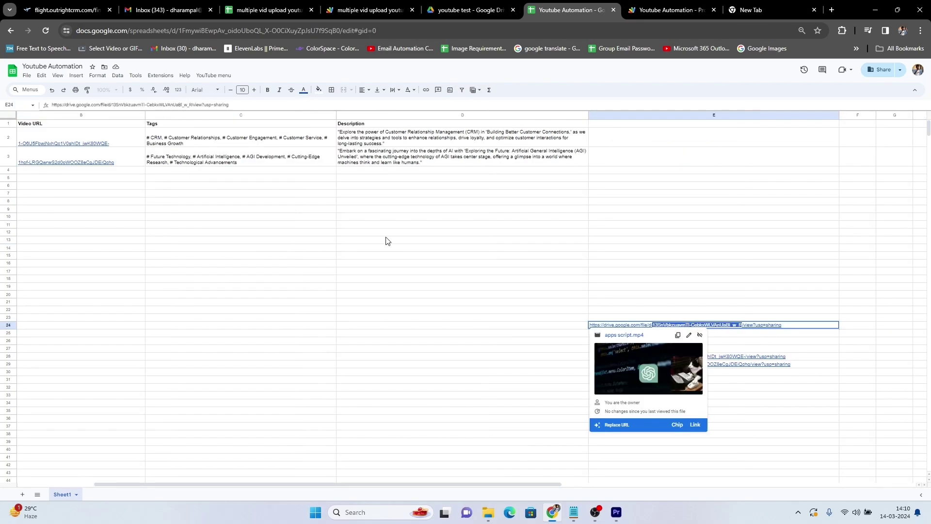
{"action": "left_click", "coordinate": [83, 183]}
{"action": "key", "text": "ctrl+v"}
{"action": "left_click", "coordinate": [311, 185]}
Generate tags and a description for the Apps Script video in row 6
{"action": "left_click", "coordinate": [214, 75]}
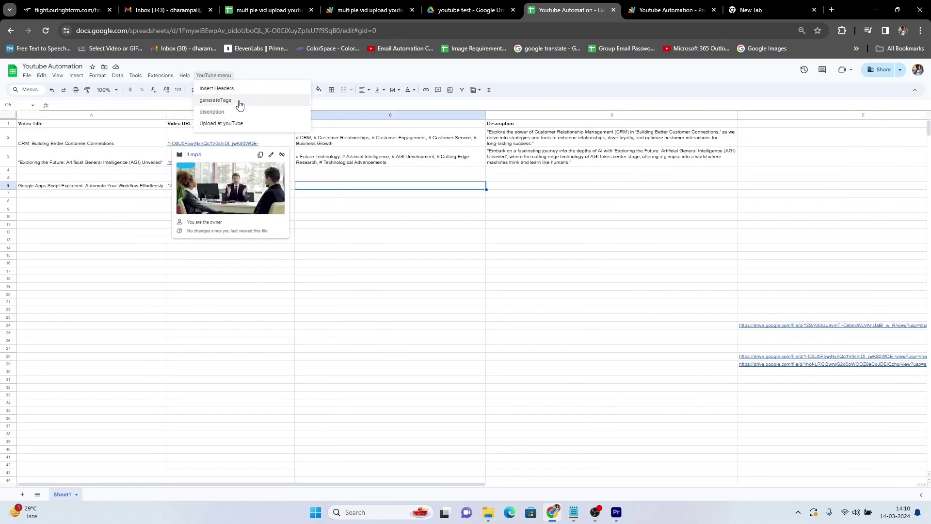
{"action": "left_click", "coordinate": [239, 102]}
{"action": "left_click", "coordinate": [215, 76]}
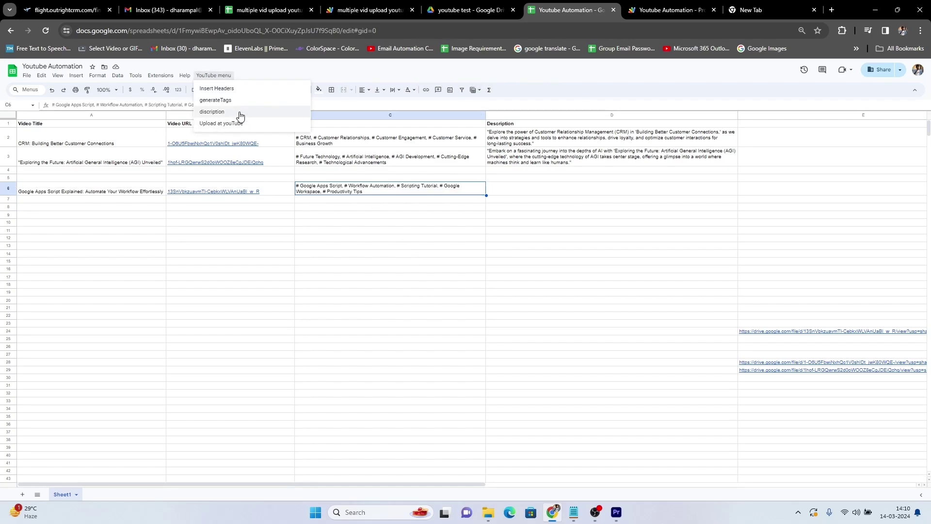
{"action": "left_click", "coordinate": [239, 117]}
{"action": "left_click", "coordinate": [572, 258]}
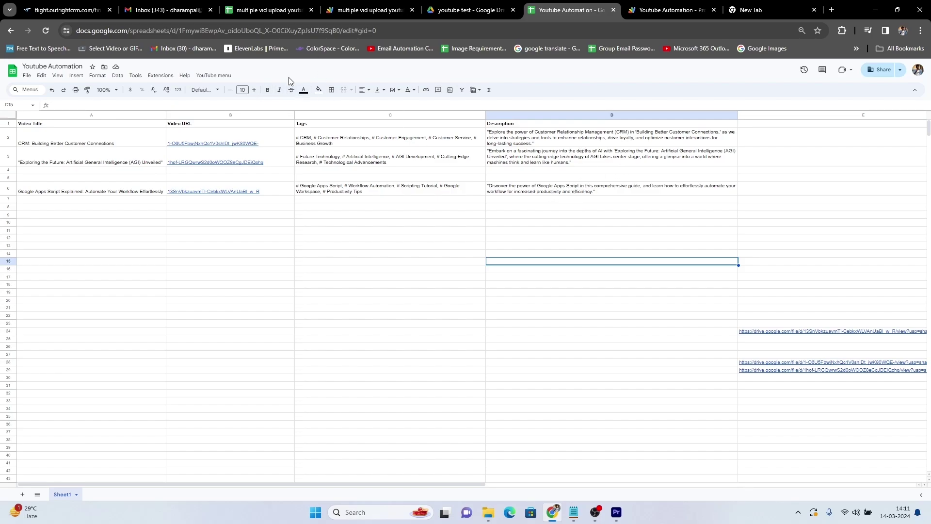
Run YouTube > Upload at youTube to upload all three listed videos
{"action": "left_click", "coordinate": [217, 76]}
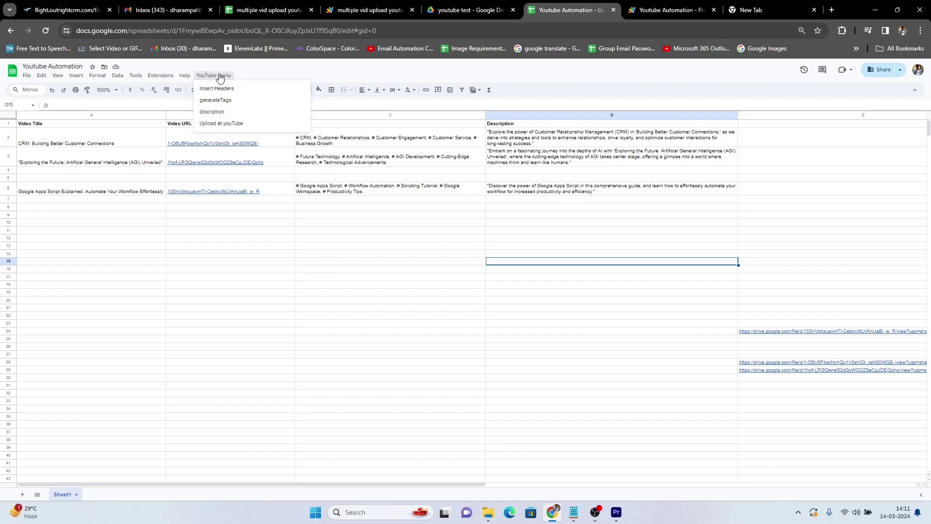
{"action": "left_click", "coordinate": [237, 124]}
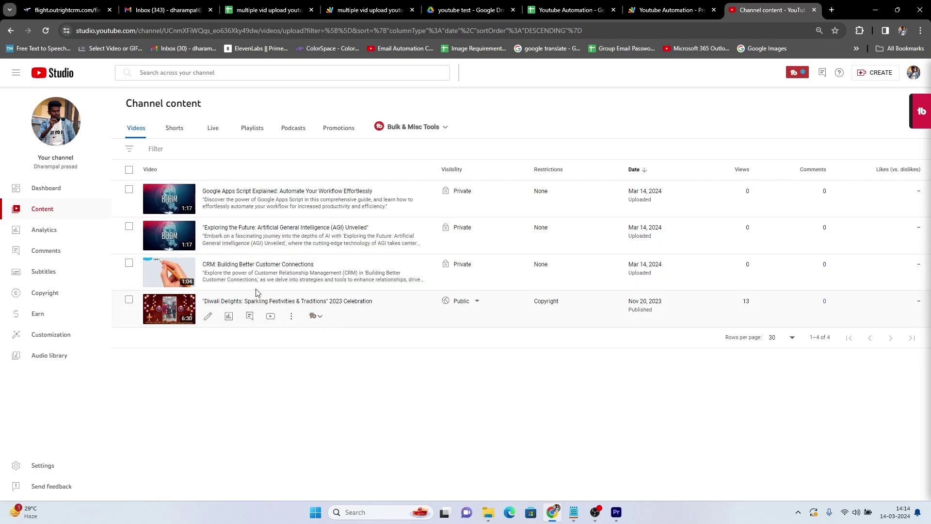
{"action": "mouse_move", "coordinate": [291, 271]}
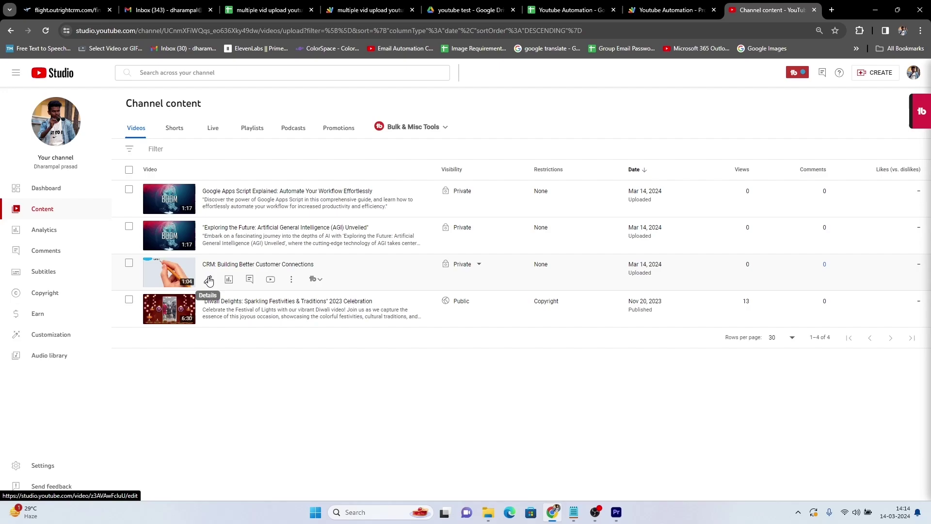
Check the CRM video's YouTube Studio details against the spreadsheet
{"action": "left_click", "coordinate": [209, 280]}
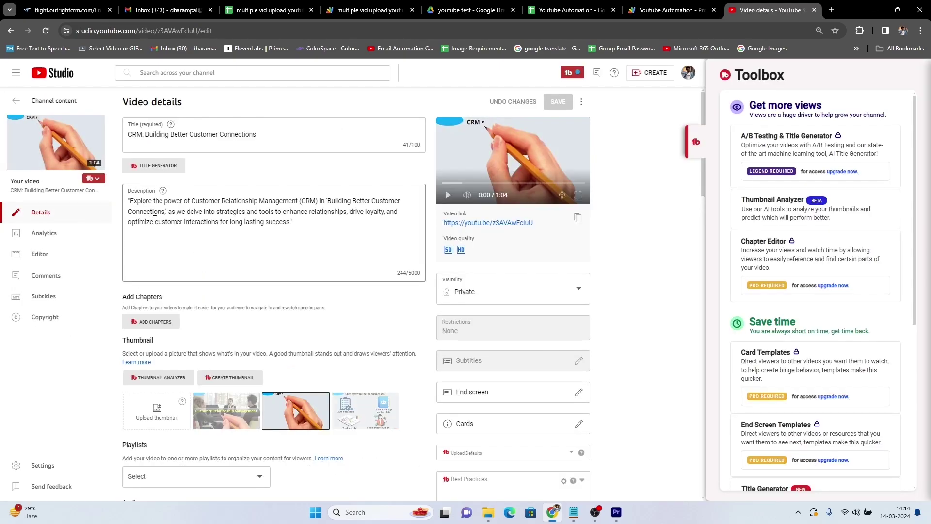
{"action": "left_click", "coordinate": [572, 9]}
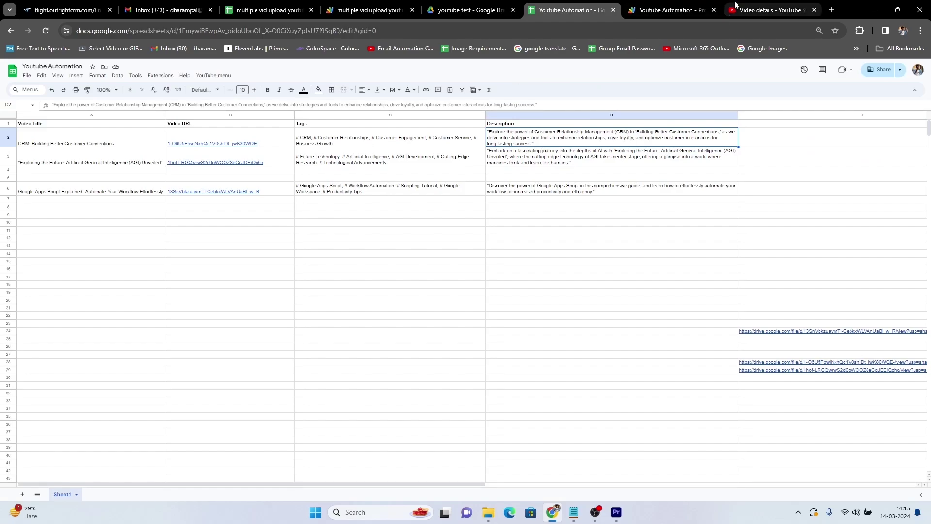
{"action": "left_click", "coordinate": [757, 10]}
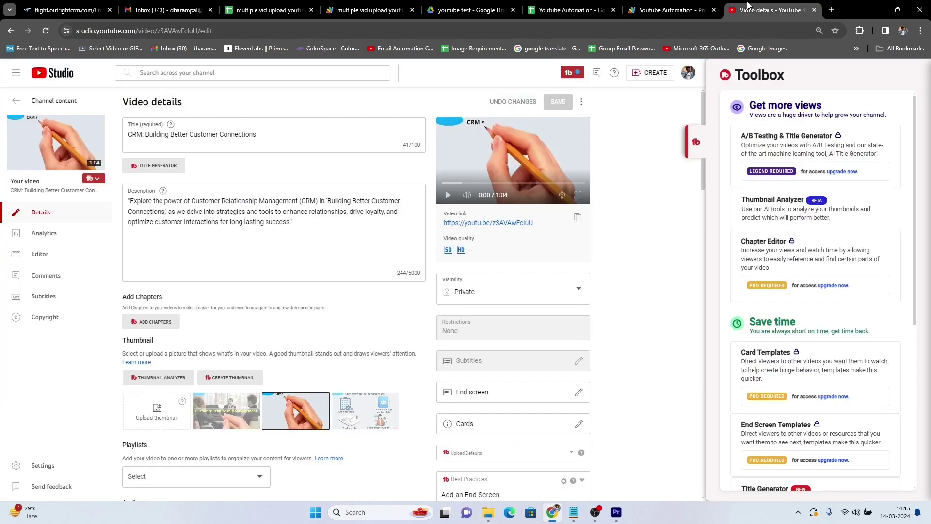
{"action": "left_click", "coordinate": [16, 101]}
Compare the AGI video's tags with the sheet, then open the Apps Script video's details
{"action": "left_click", "coordinate": [233, 231]}
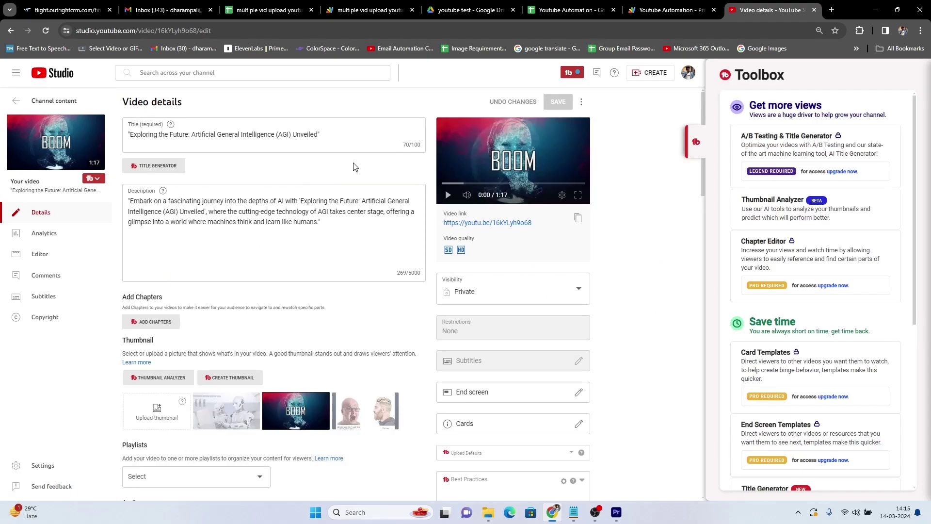
{"action": "scroll", "coordinate": [266, 264], "scroll_direction": "down", "scroll_amount": 3}
{"action": "scroll", "coordinate": [266, 260], "scroll_direction": "down", "scroll_amount": 8}
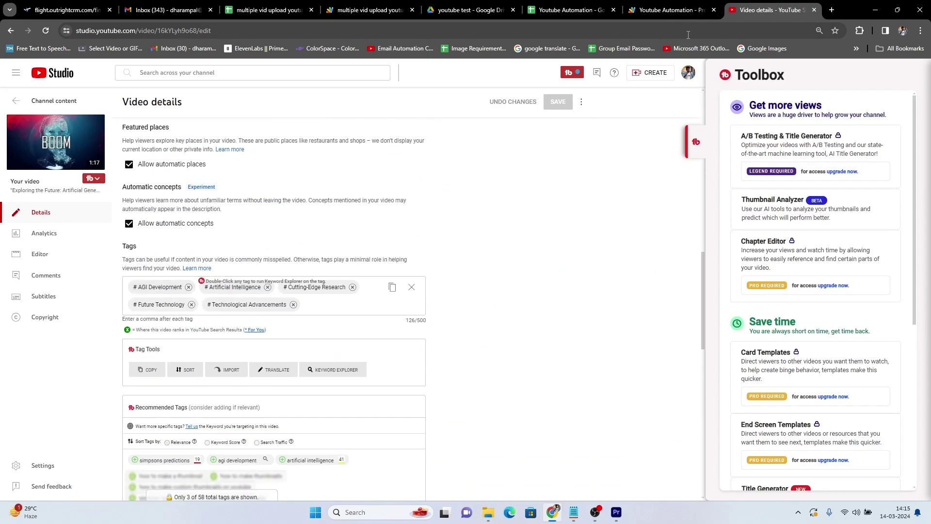
{"action": "left_click", "coordinate": [568, 10]}
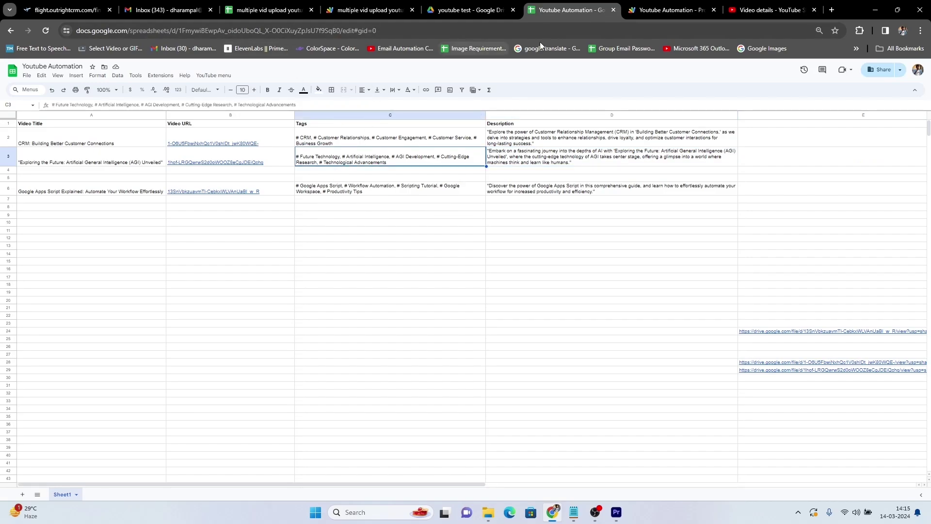
{"action": "key", "text": "ctrl+9"}
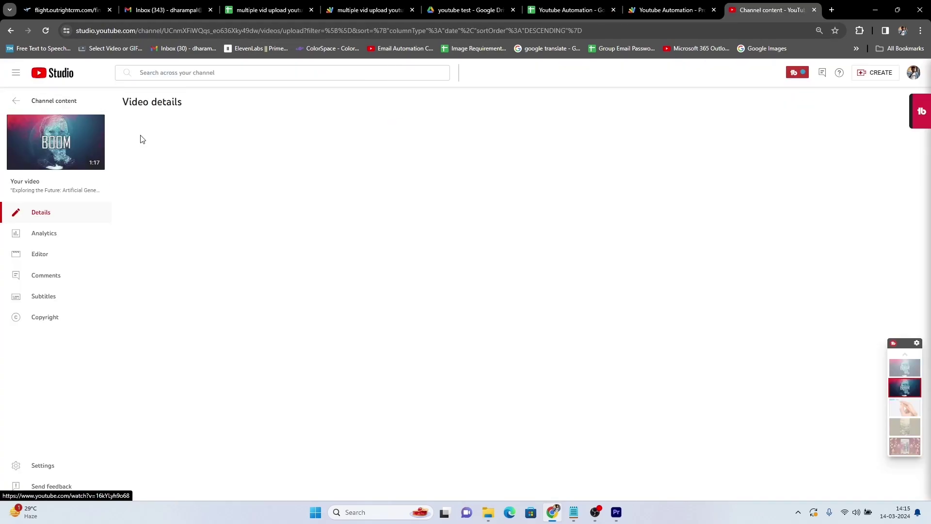
{"action": "left_click", "coordinate": [208, 204]}
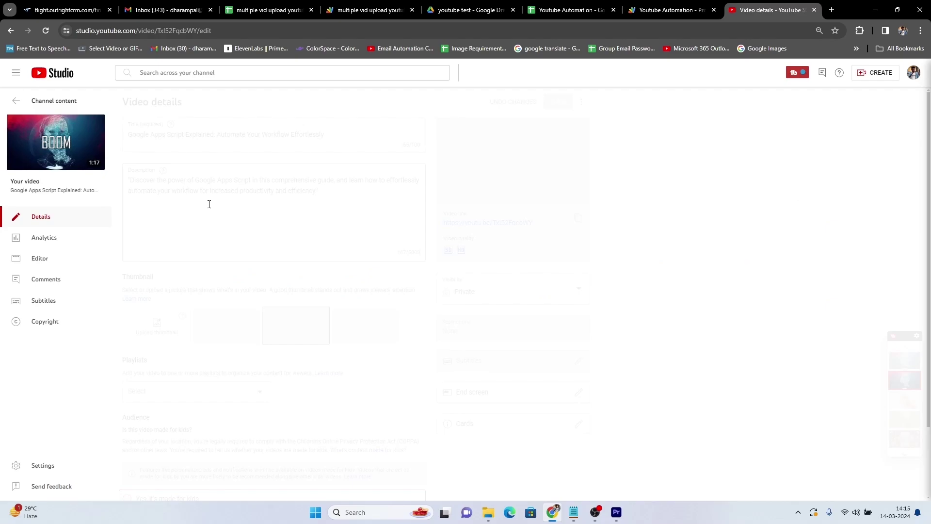
{"action": "scroll", "coordinate": [209, 218], "scroll_direction": "down", "scroll_amount": 5}
{"action": "scroll", "coordinate": [196, 254], "scroll_direction": "down", "scroll_amount": 5}
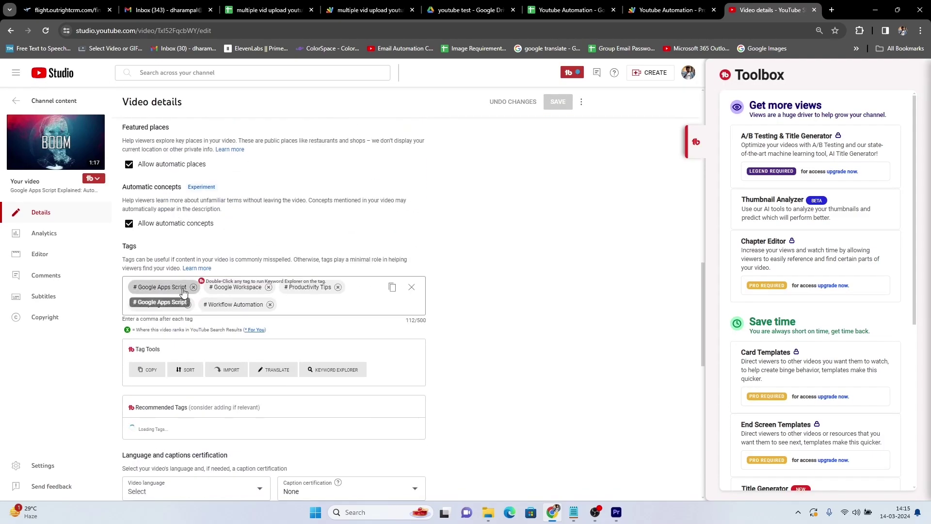